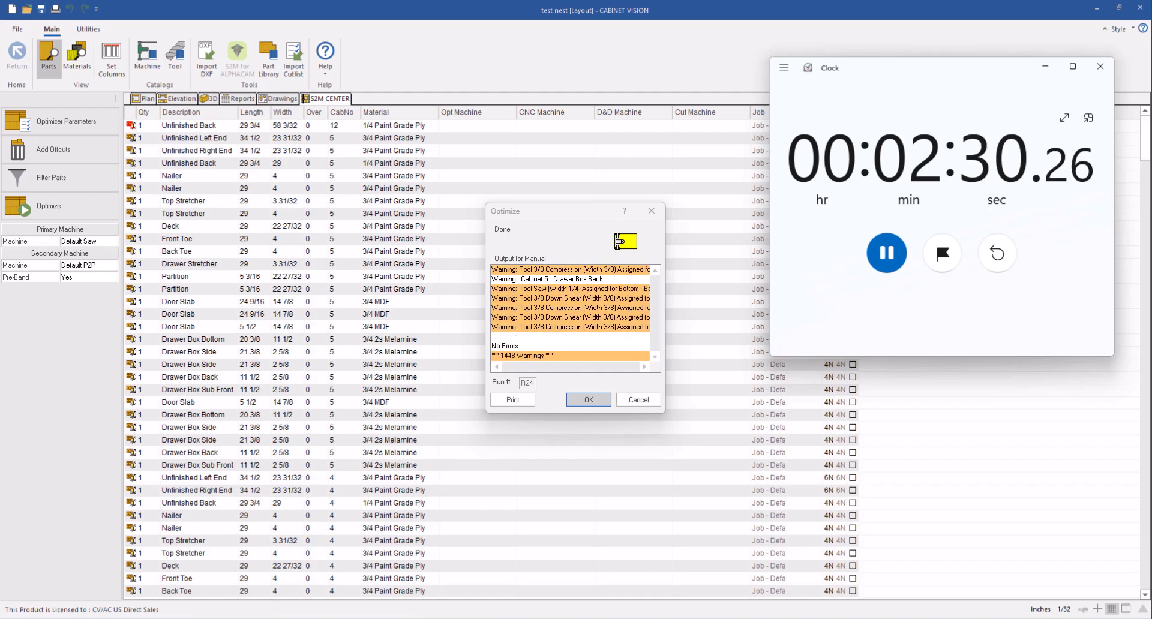
# Step: Accept the finished optimization run and stop the stopwatch
pyautogui.click(581, 402)
pyautogui.click(583, 400)
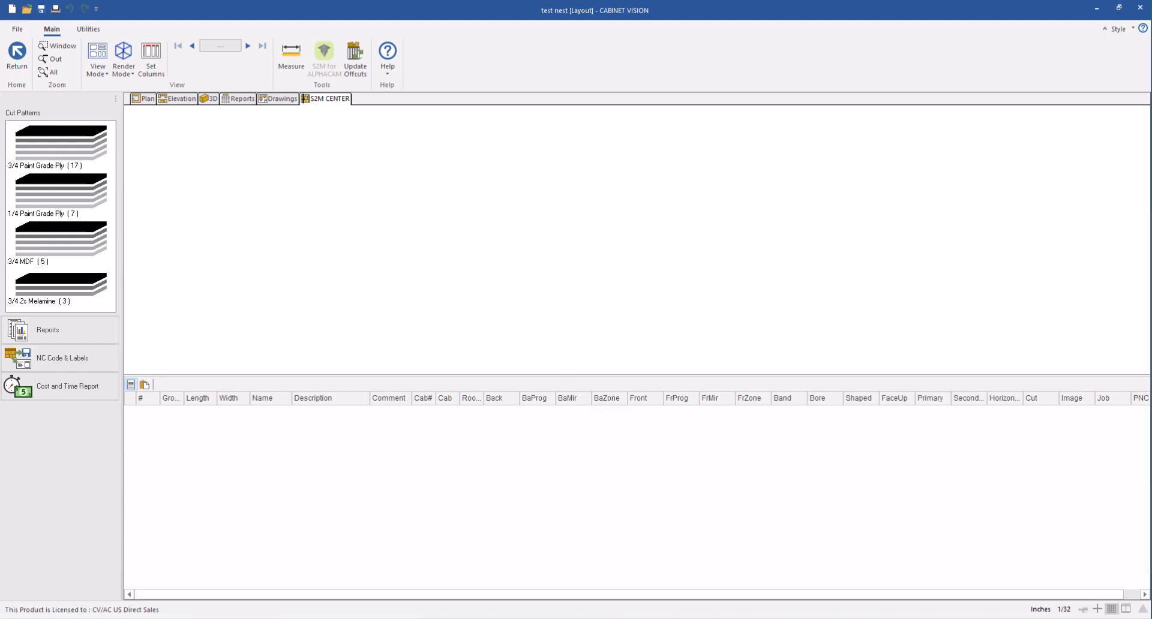
pyautogui.click(886, 250)
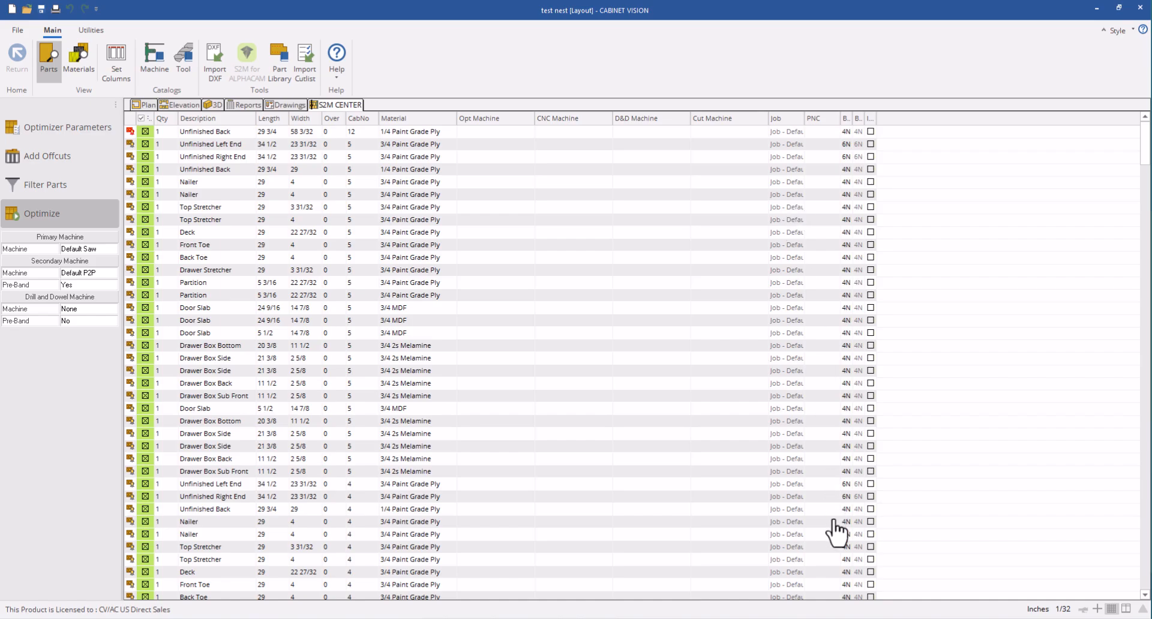
# Step: Run the part optimization despite the oversized parts, time it with the stopwatch, and accept its results
pyautogui.moveTo(827, 618)
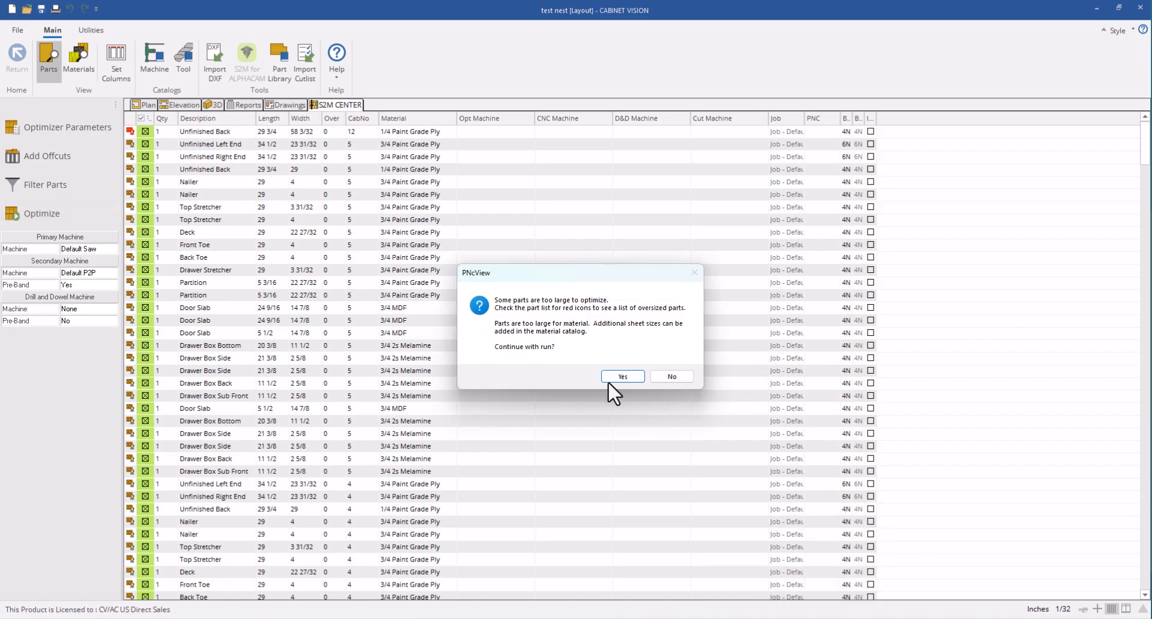
pyautogui.click(609, 376)
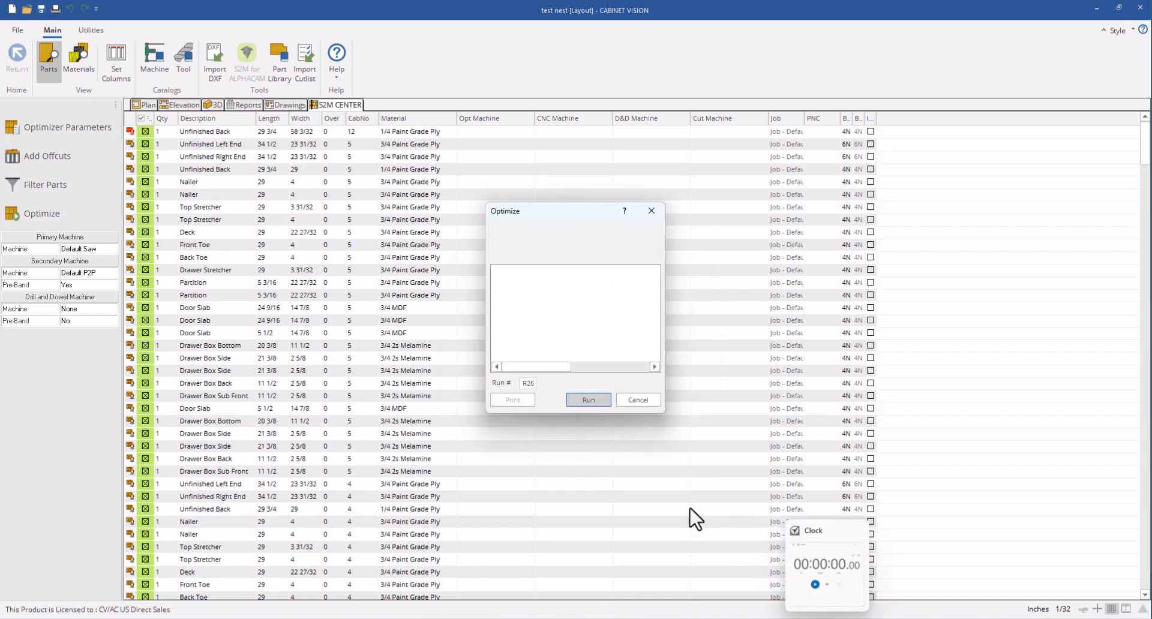
pyautogui.click(580, 402)
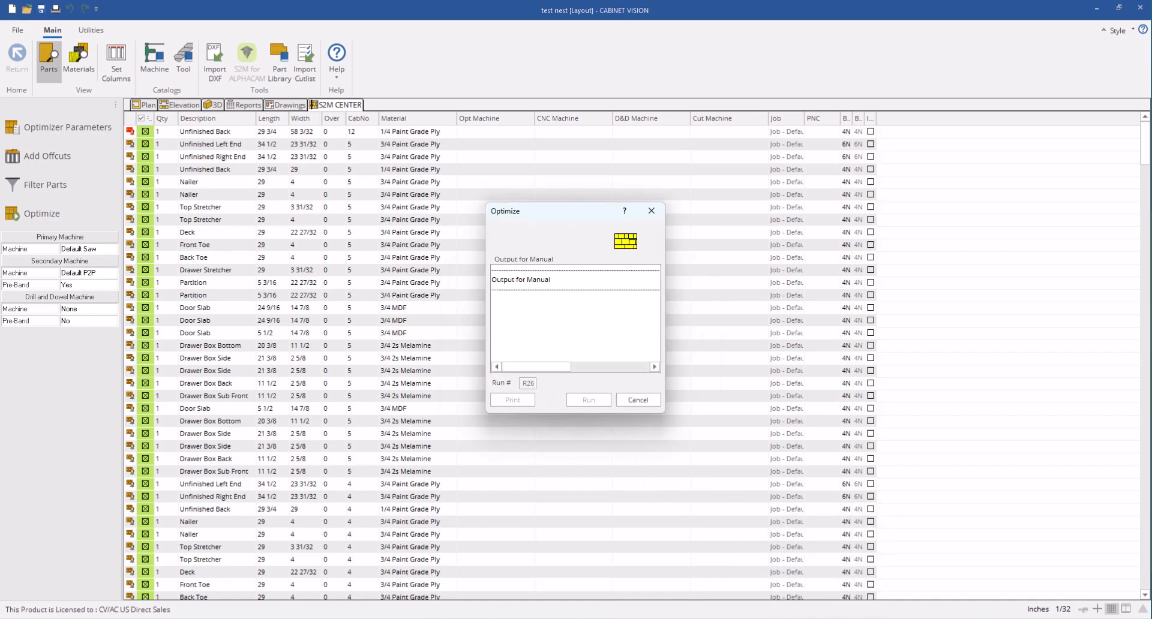
pyautogui.click(886, 252)
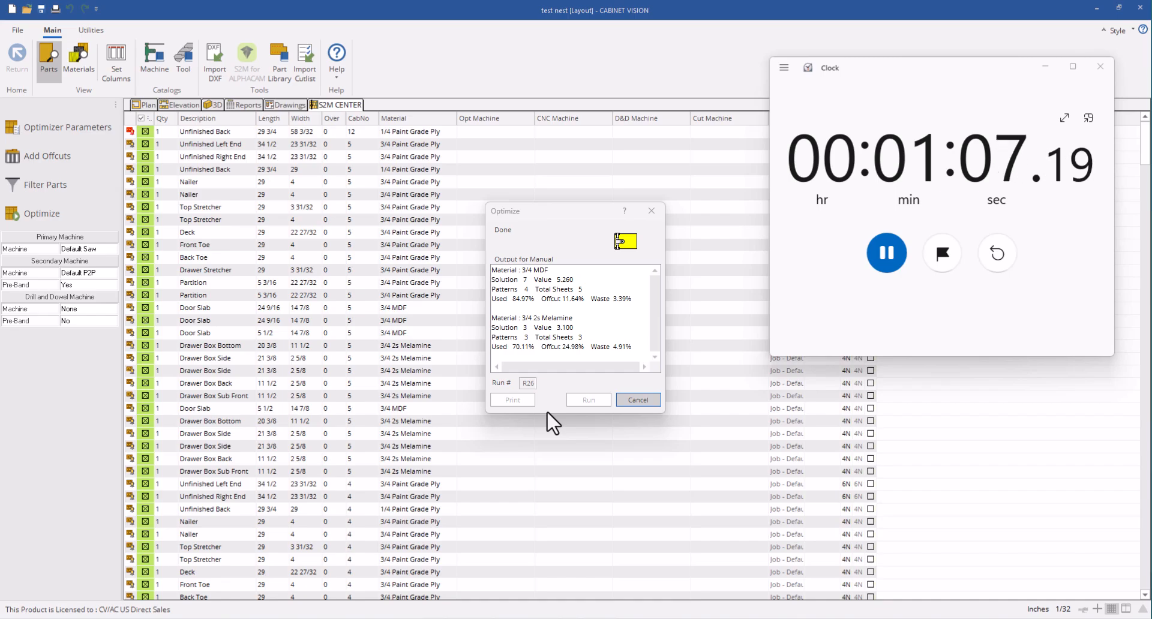
pyautogui.click(887, 253)
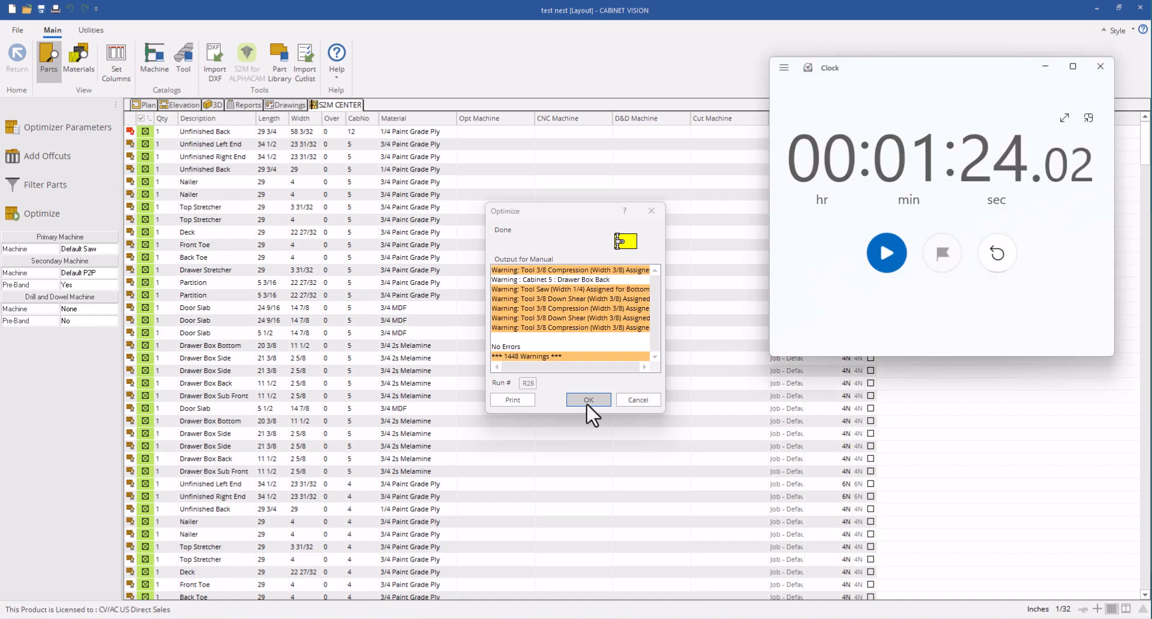
pyautogui.click(587, 403)
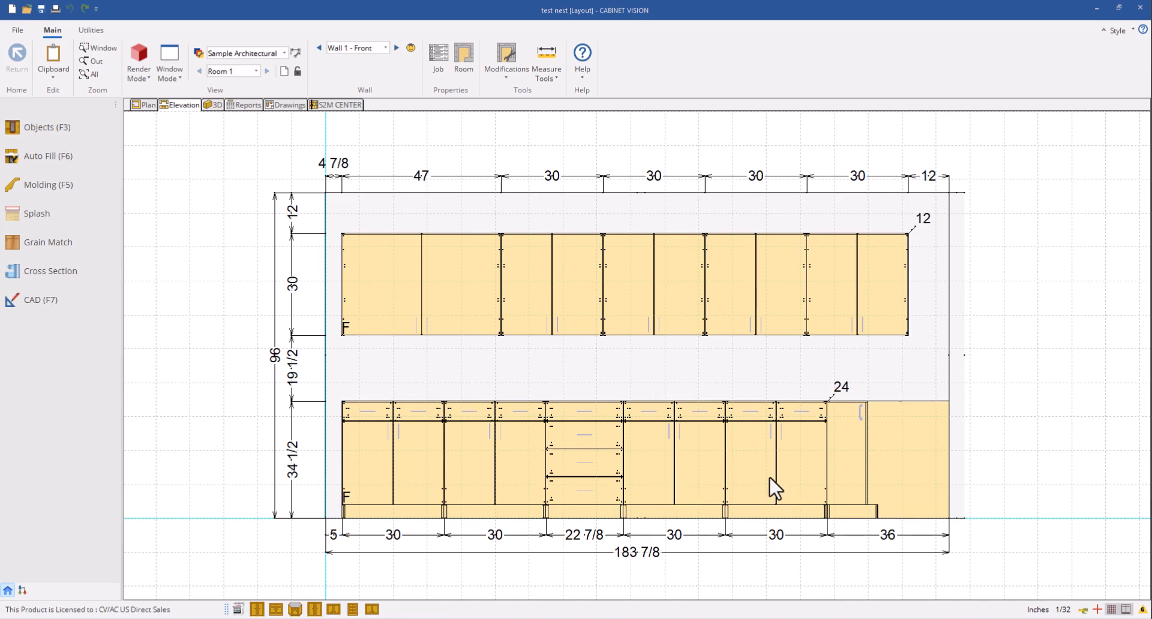
# Step: Replace the four-drawer base cabinet on Wall 1 with a Std Base from the Custom Cabinets catalog's Base Cabinets
pyautogui.moveTo(581, 451)
pyautogui.click(585, 455)
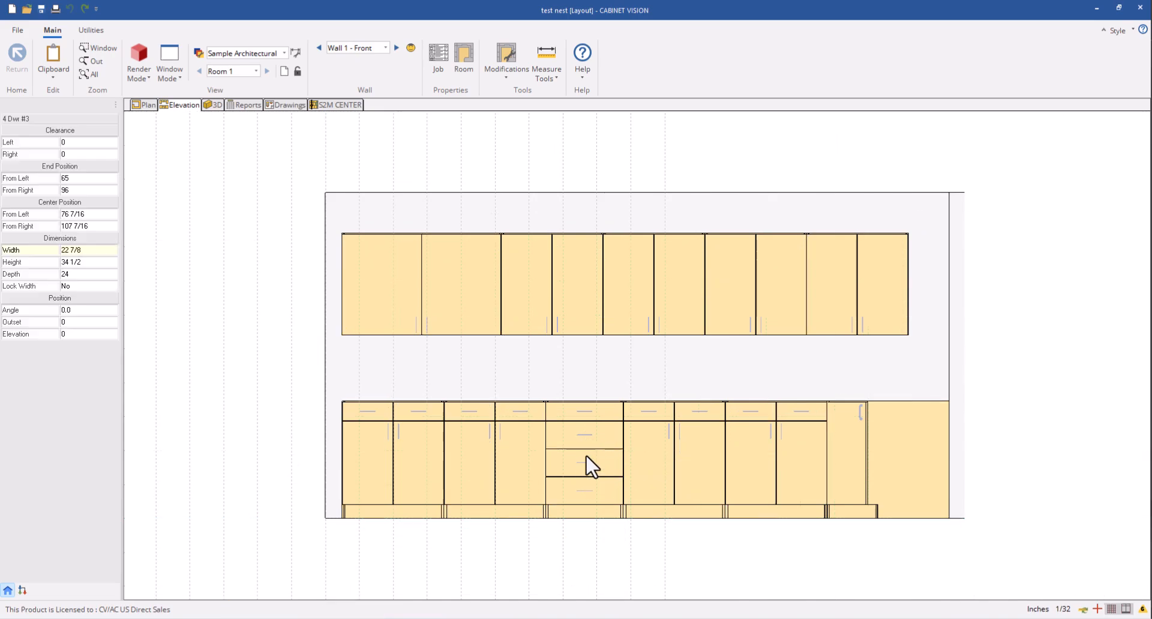
pyautogui.rightClick(585, 454)
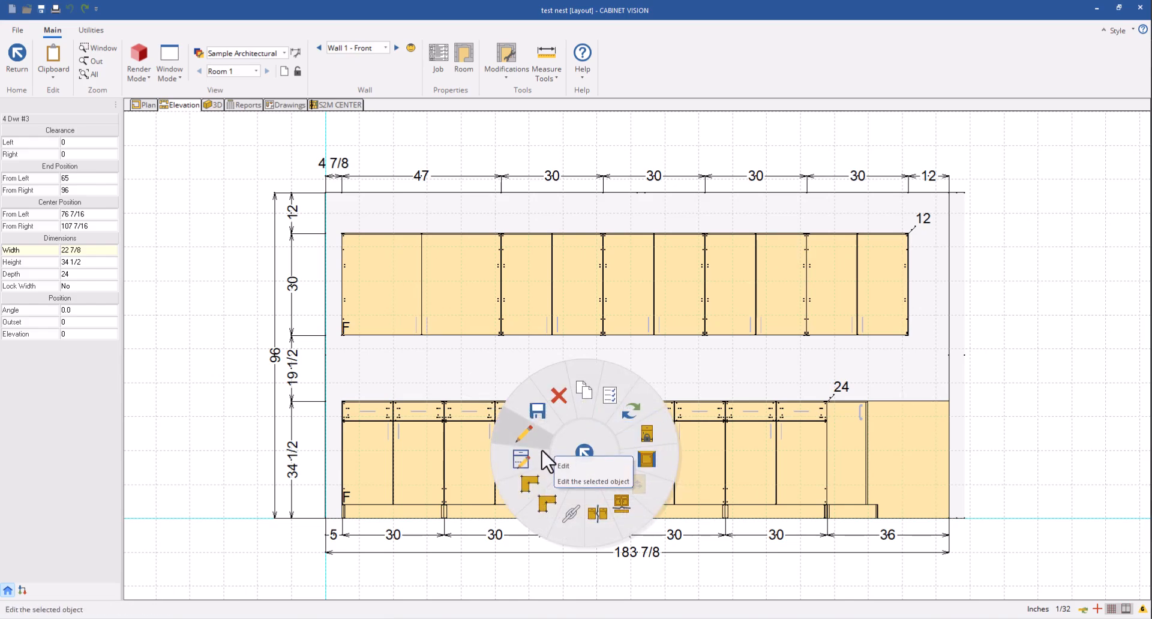
pyautogui.click(631, 411)
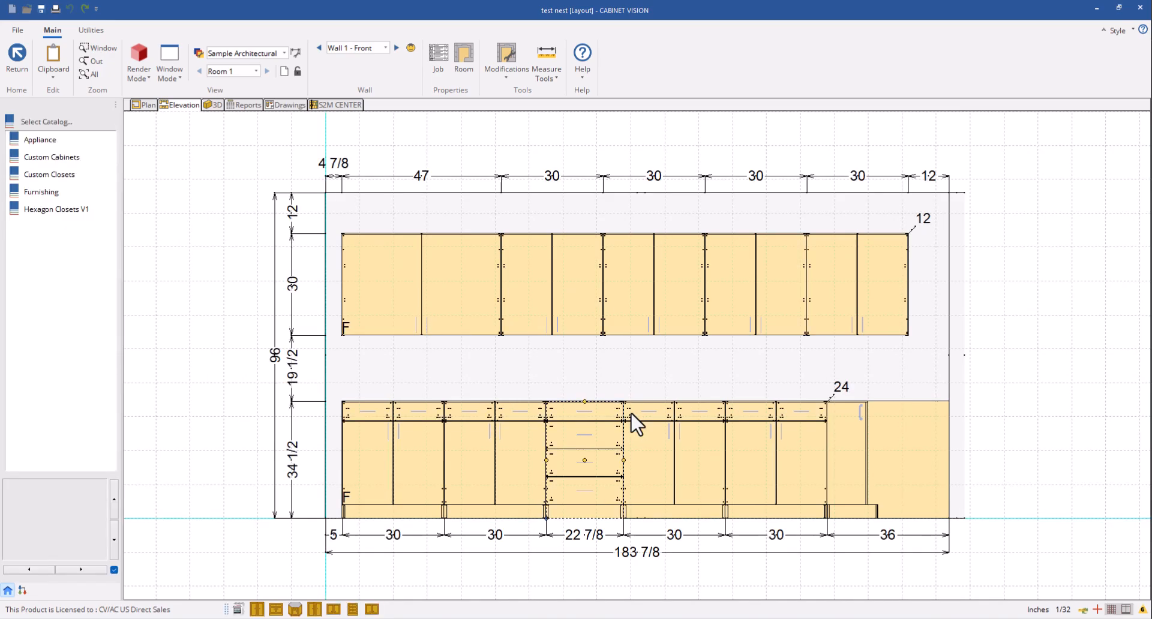
pyautogui.click(68, 158)
pyautogui.click(68, 158)
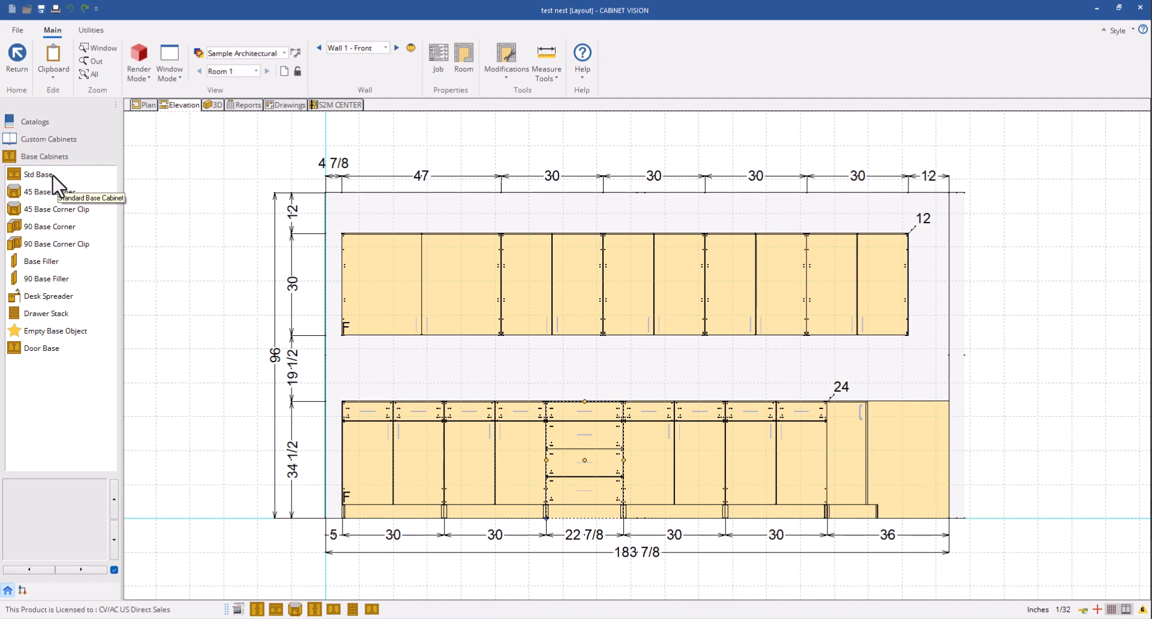
pyautogui.click(53, 175)
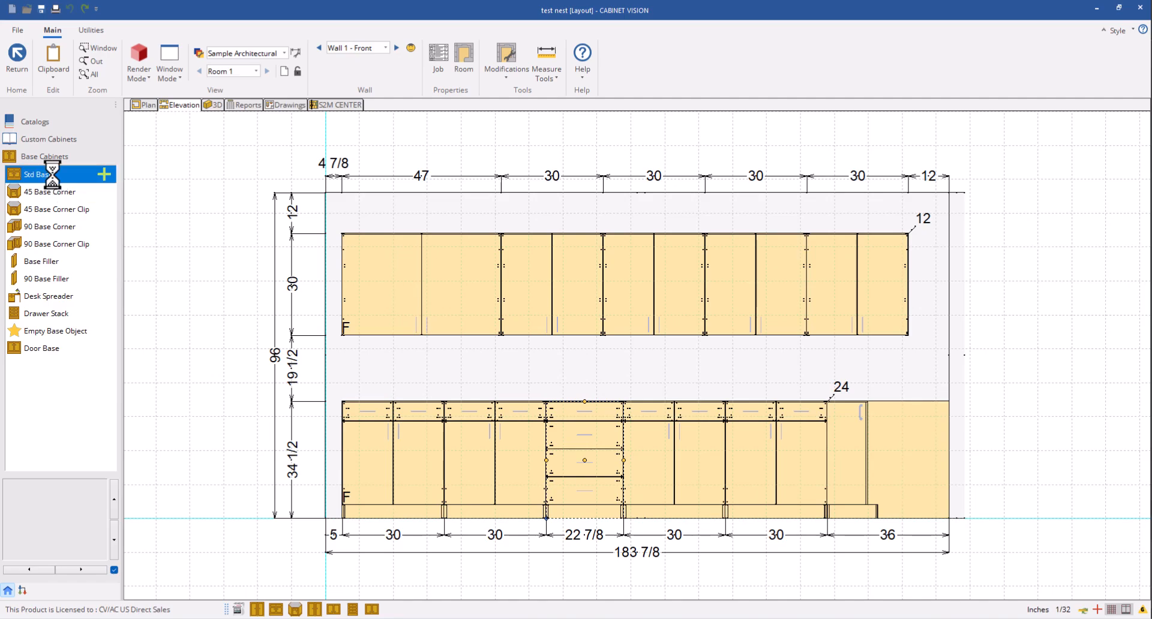
pyautogui.click(104, 179)
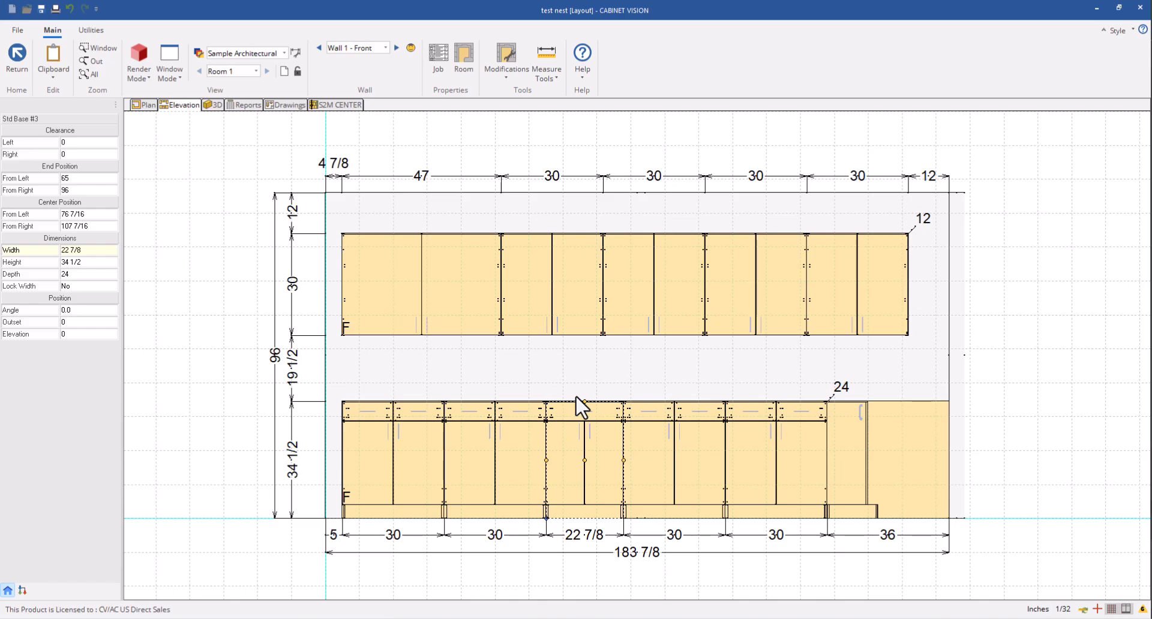
# Step: Inspect the room's cabinets from several angles in the 3D view and return to the wall elevation
pyautogui.click(213, 107)
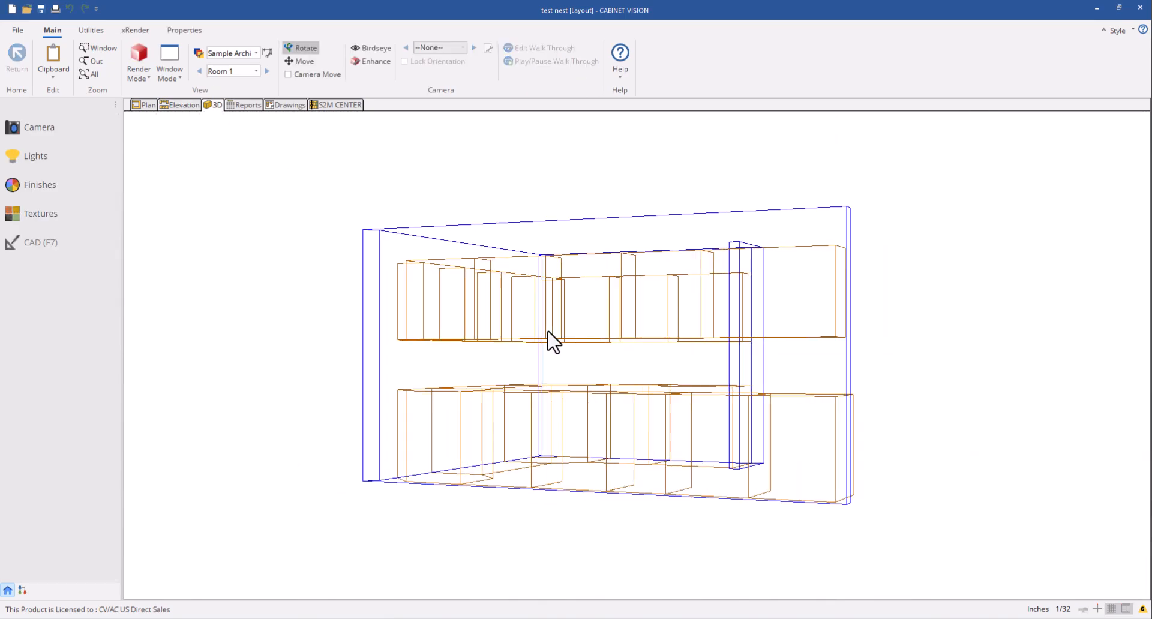
pyautogui.moveTo(119, 324); pyautogui.dragTo(523, 354)
pyautogui.scroll(-4, 848, 355)
pyautogui.scroll(3, 855, 358)
pyautogui.scroll(2, 851, 365)
pyautogui.scroll(5, 753, 391)
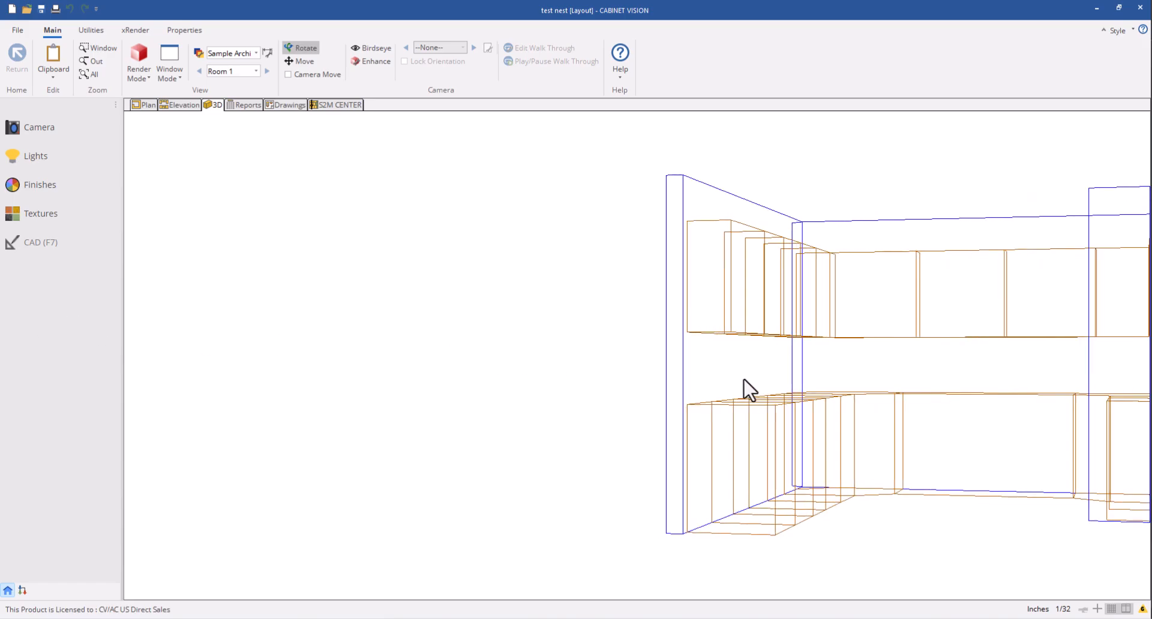
pyautogui.moveTo(790, 388); pyautogui.dragTo(941, 416)
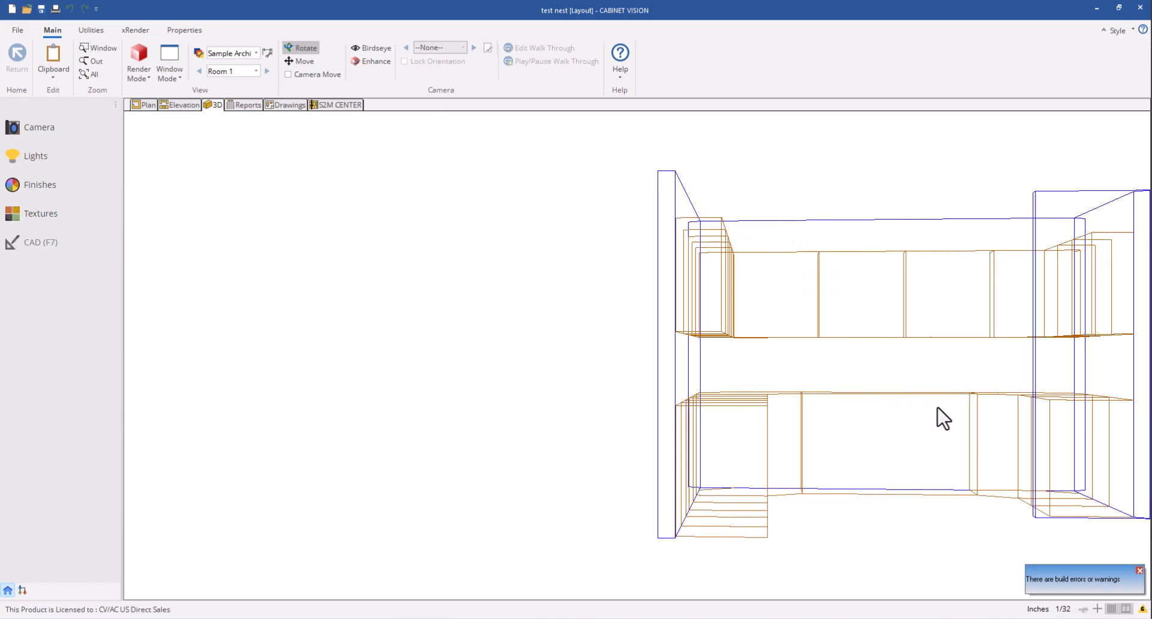
pyautogui.click(178, 105)
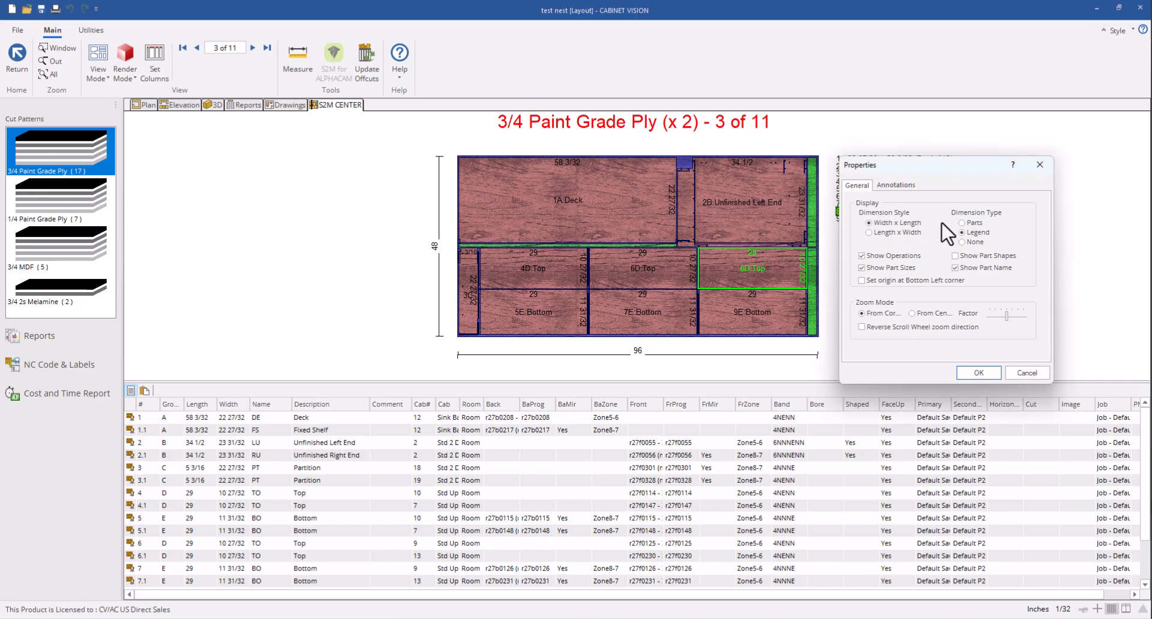
# Step: Set the cut pattern display to show part shapes and part names but hide part sizes
pyautogui.click(955, 268)
pyautogui.moveTo(990, 176); pyautogui.dragTo(778, 169)
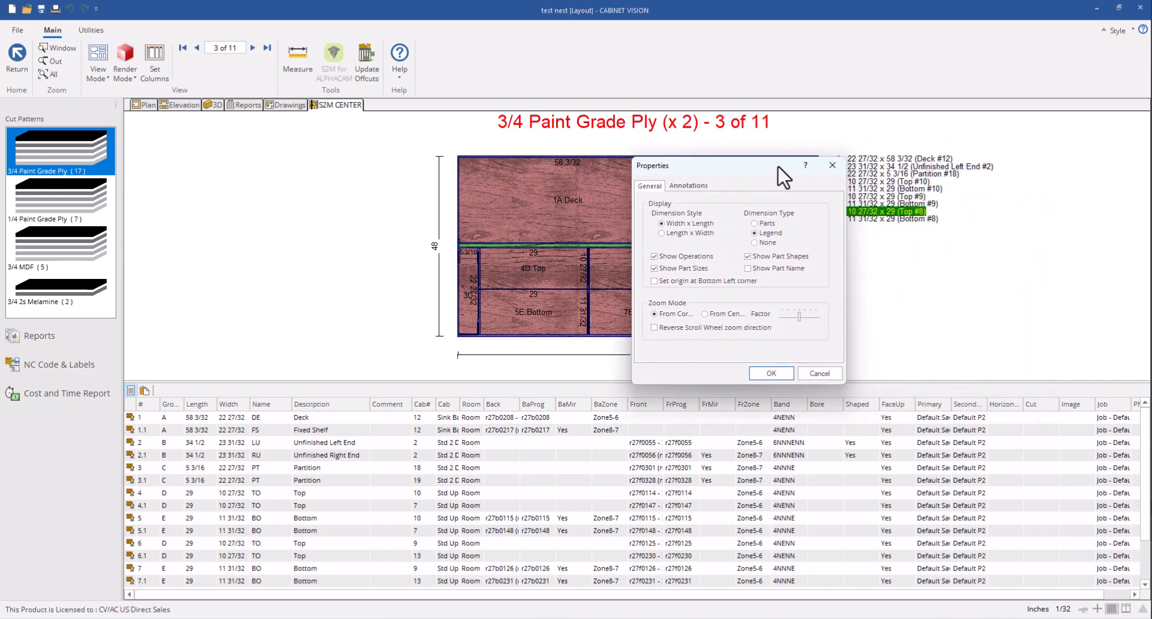
pyautogui.click(748, 269)
pyautogui.click(655, 268)
pyautogui.click(770, 372)
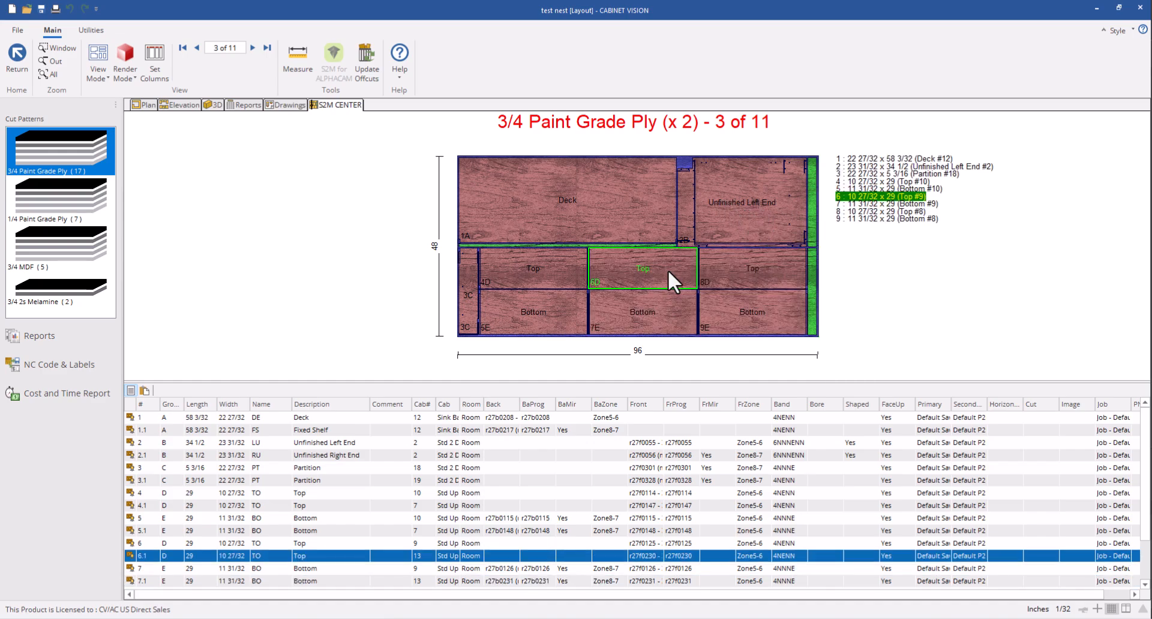
# Step: Turn part sizes back on in the cut pattern display properties
pyautogui.rightClick(848, 240)
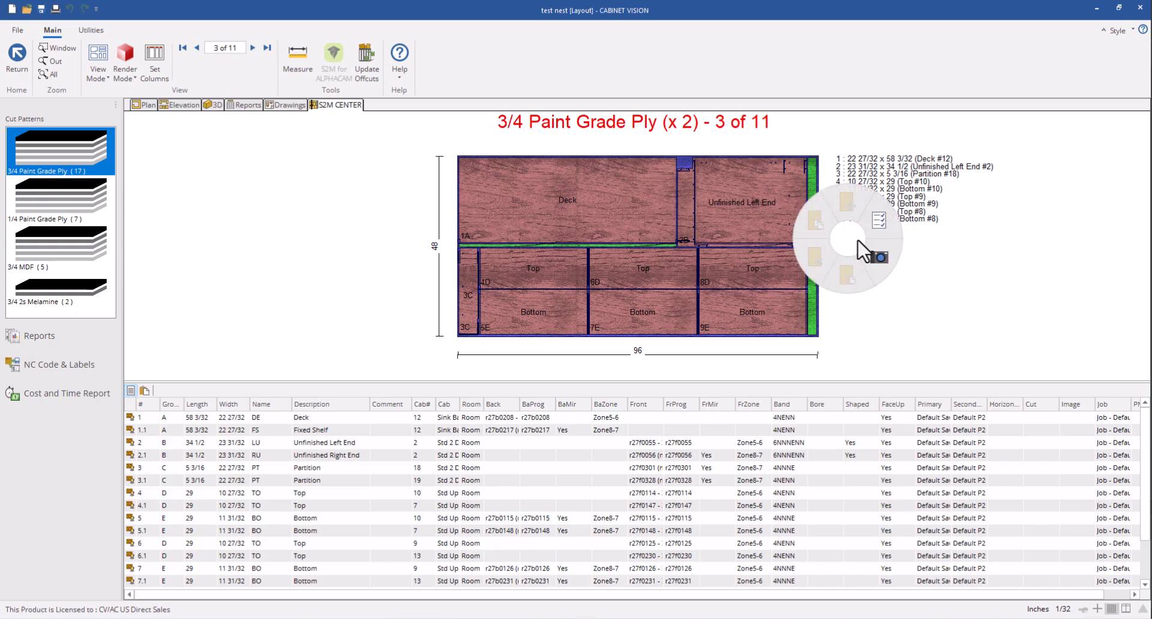
pyautogui.click(870, 228)
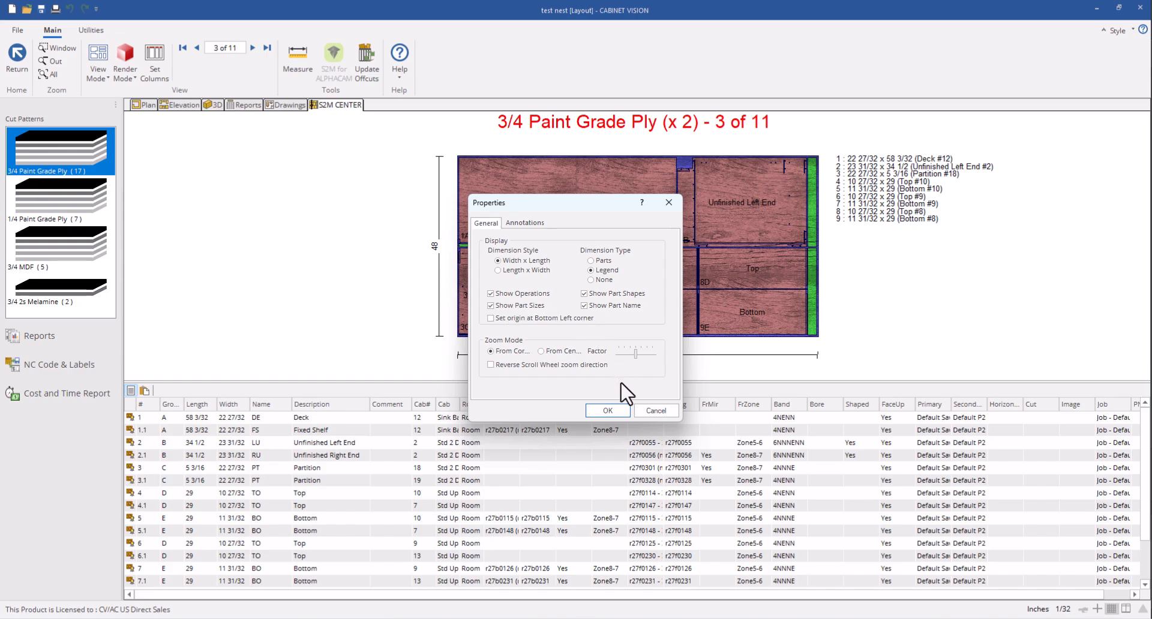
pyautogui.click(607, 410)
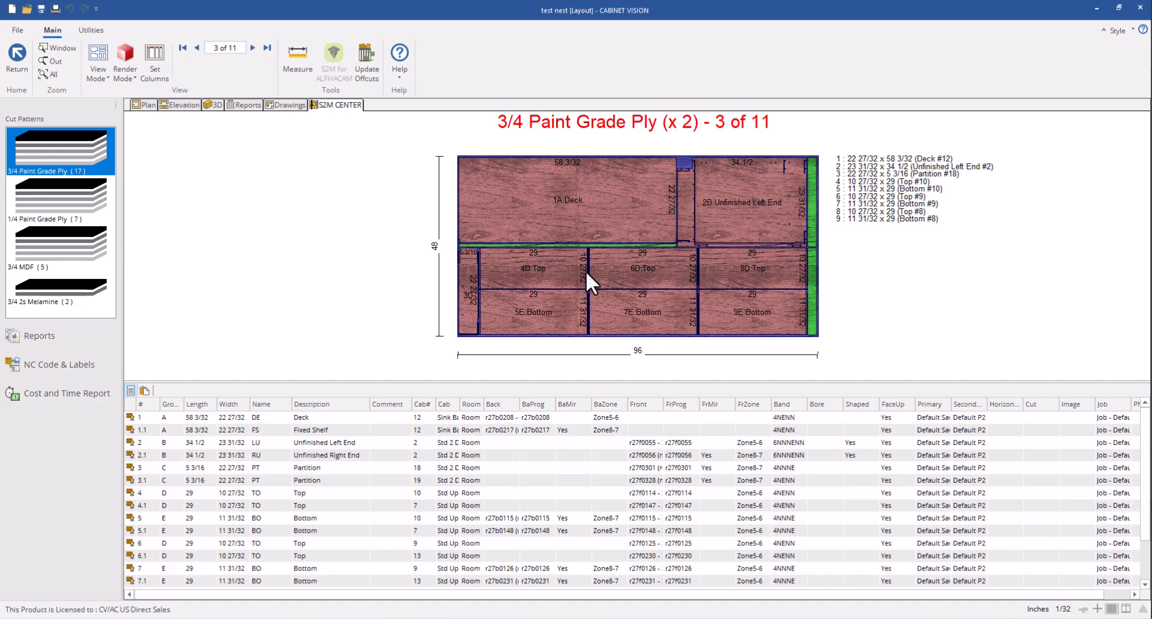
# Step: Highlight individual Top and Bottom parts on the 3/4 Paint Grade Ply sheet to match them with the legend and part list
pyautogui.click(725, 244)
pyautogui.click(672, 271)
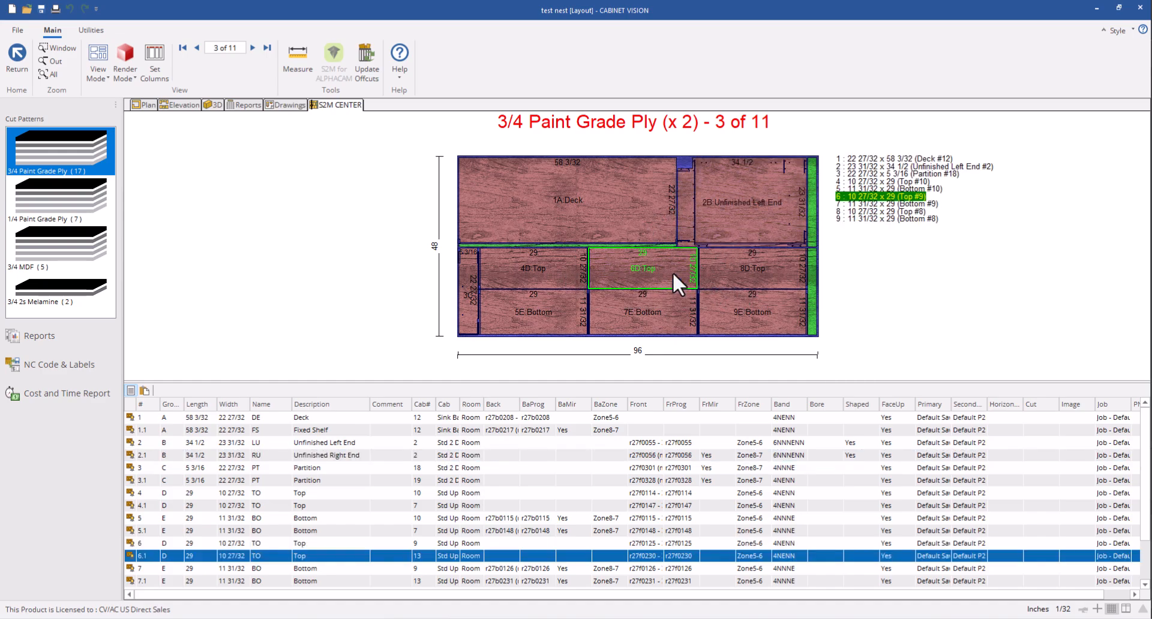
pyautogui.click(662, 315)
pyautogui.click(527, 322)
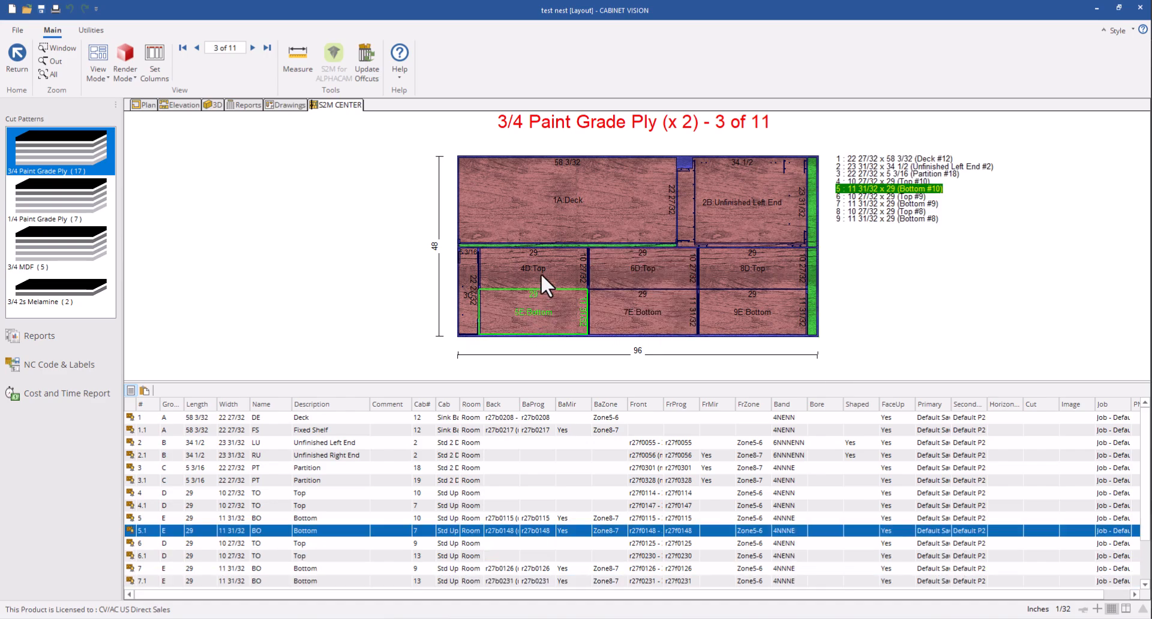
pyautogui.click(540, 273)
pyautogui.click(597, 231)
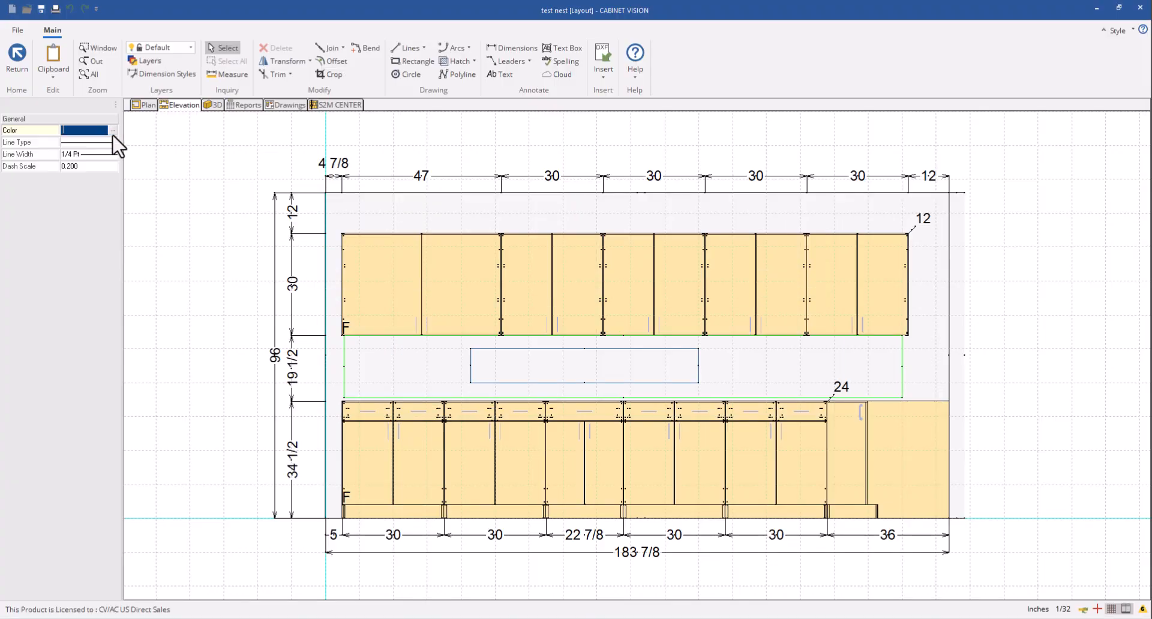
# Step: Set the CAD drawing color to a custom red with Red 200, Green 53 and Blue 53
pyautogui.click(116, 144)
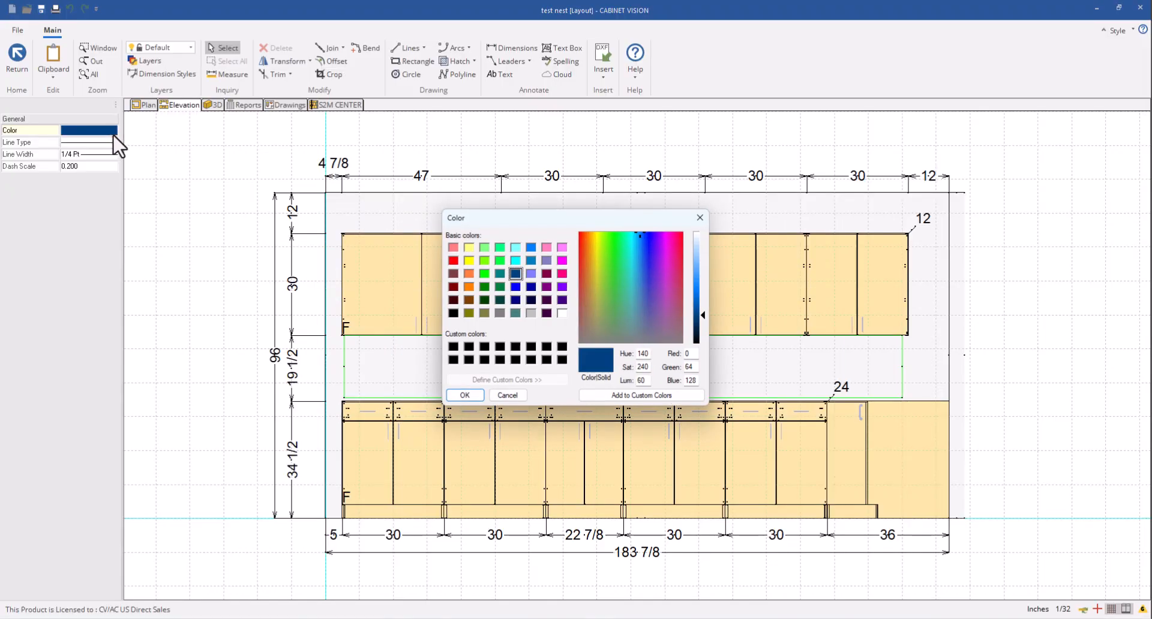
pyautogui.click(468, 287)
pyautogui.moveTo(605, 243); pyautogui.dragTo(578, 279)
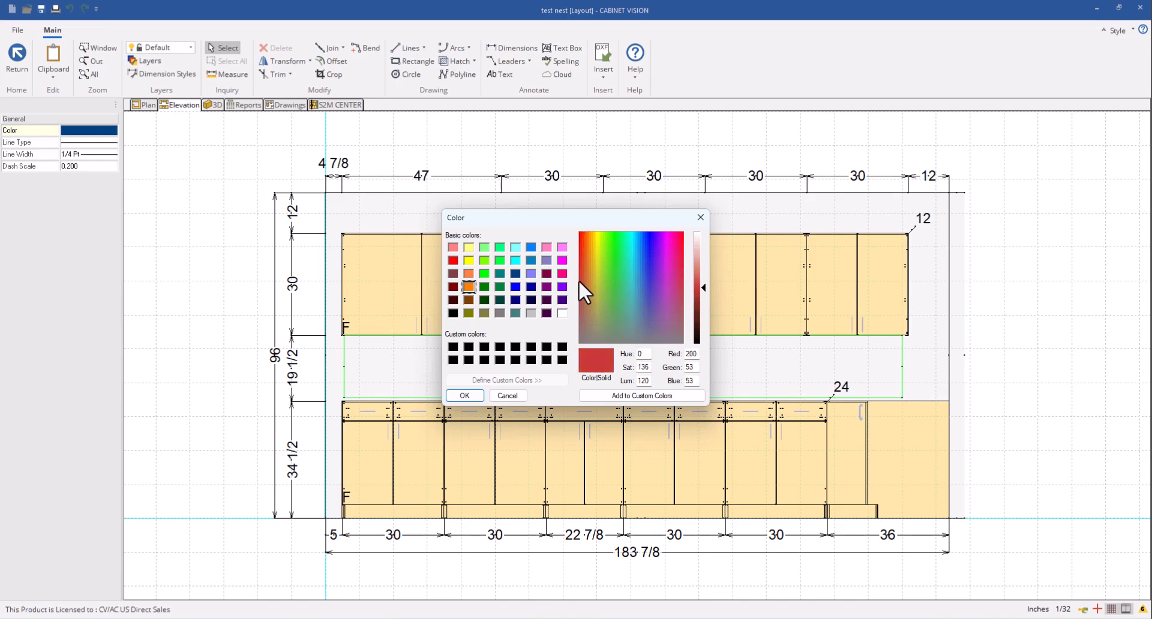
pyautogui.click(463, 397)
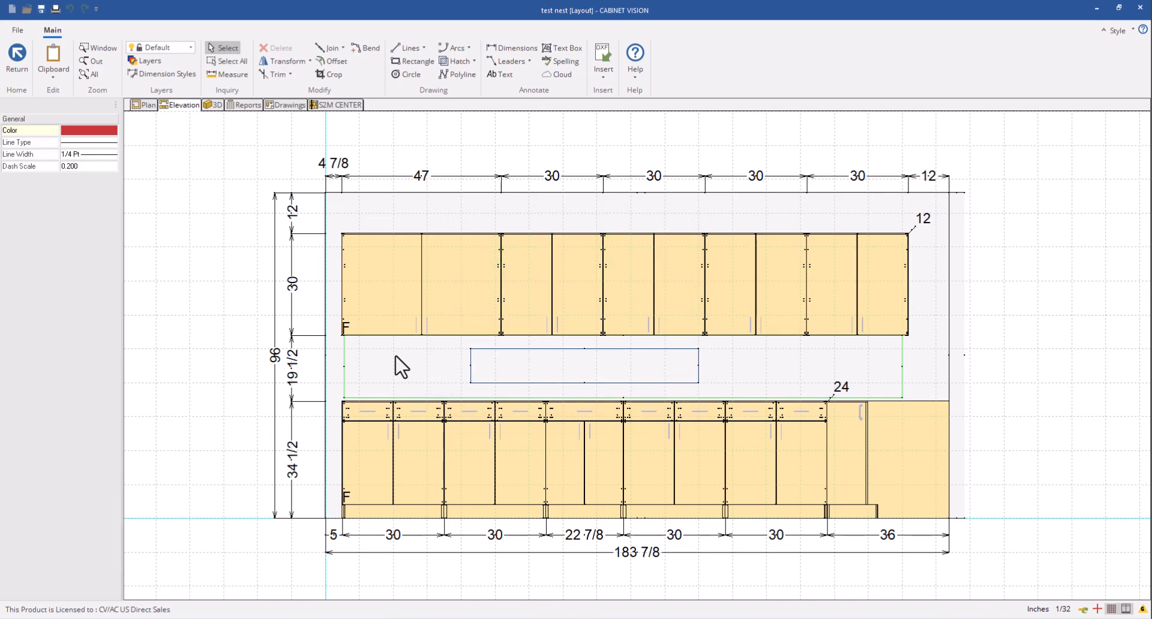
# Step: Draw a diagonal line across the backsplash area, from the upper cabinets' bottom edge down to just above the base cabinets
pyautogui.click(408, 48)
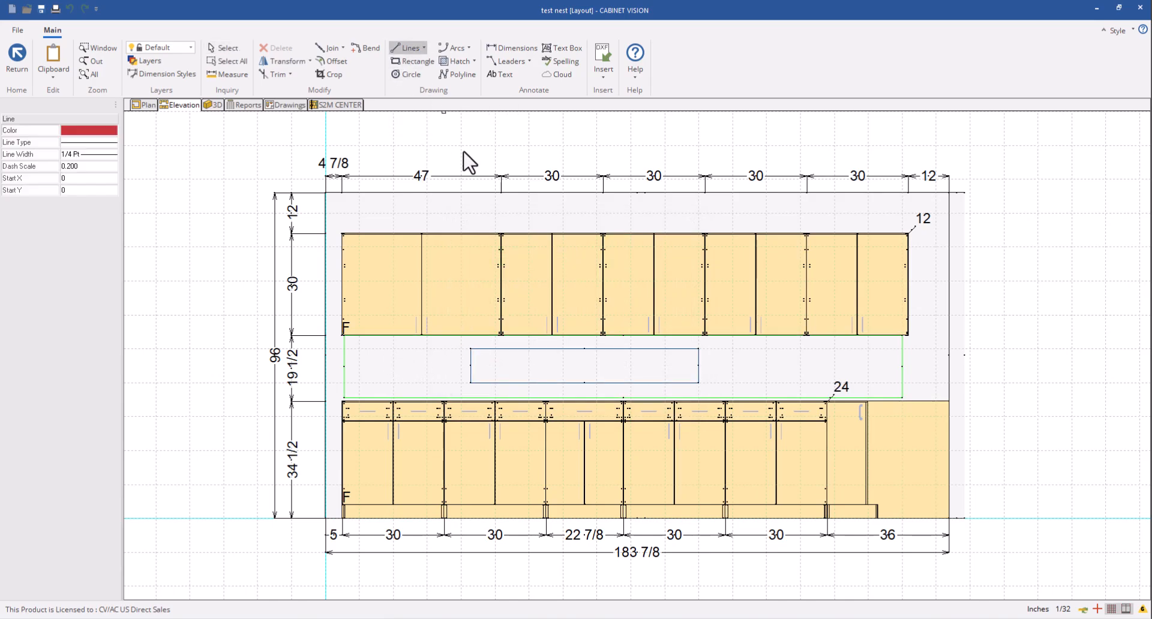
pyautogui.click(506, 342)
pyautogui.click(630, 394)
pyautogui.rightClick(532, 377)
# Step: Fill the backsplash rectangle between the upper and base cabinets with the decorative Brick hatch at scale 0.250
pyautogui.click(454, 61)
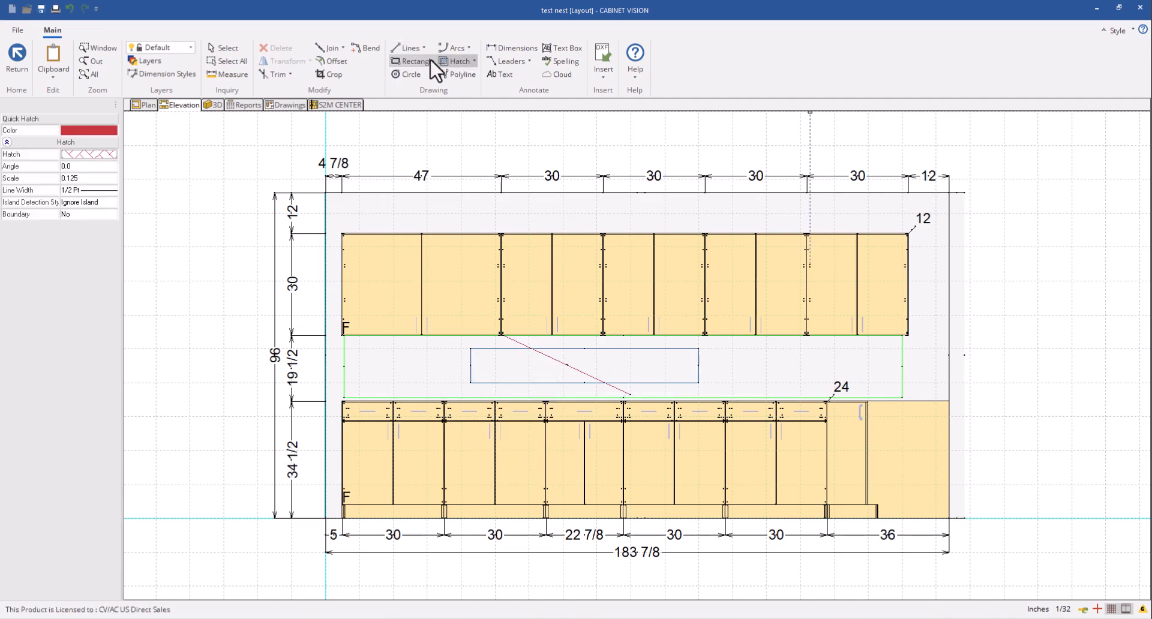
pyautogui.click(92, 158)
pyautogui.click(114, 155)
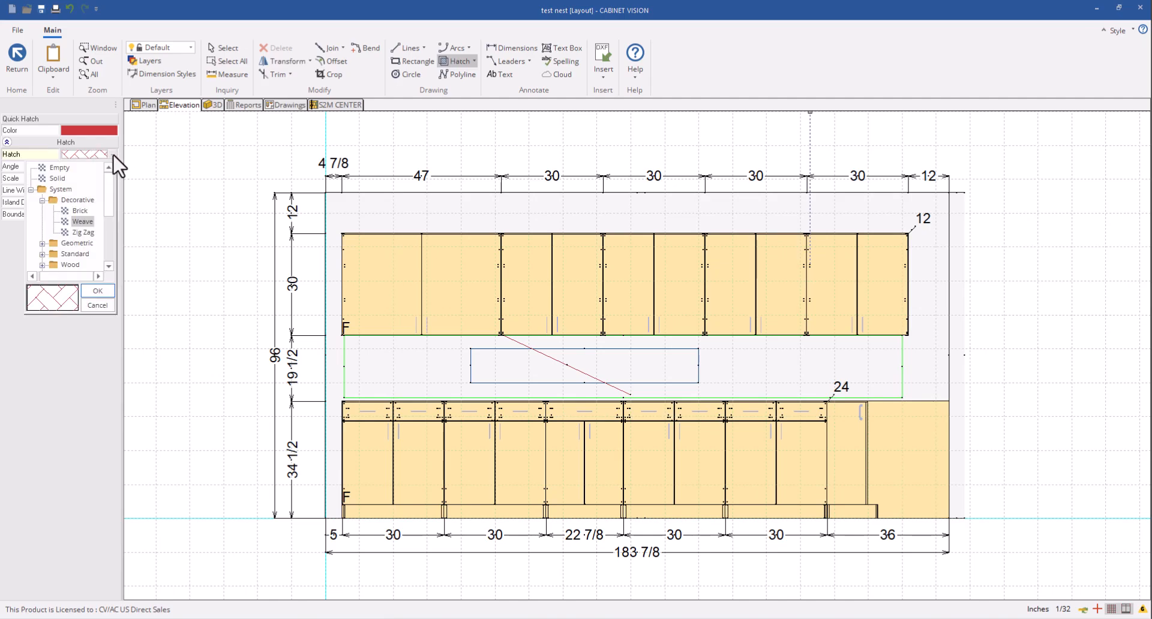
pyautogui.click(80, 232)
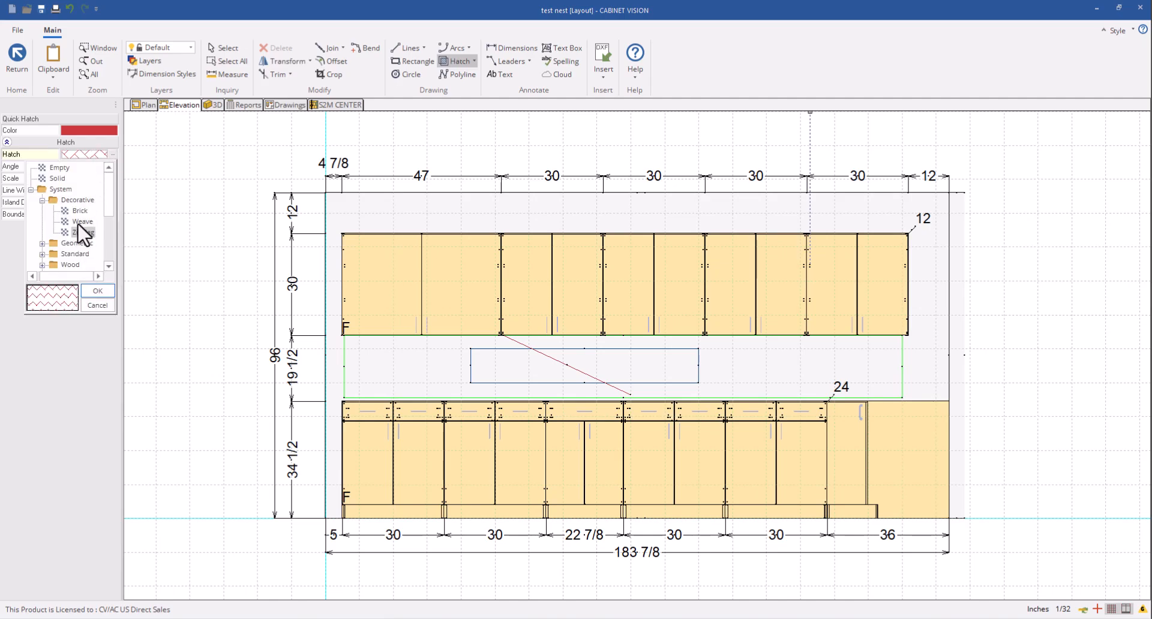
pyautogui.click(80, 211)
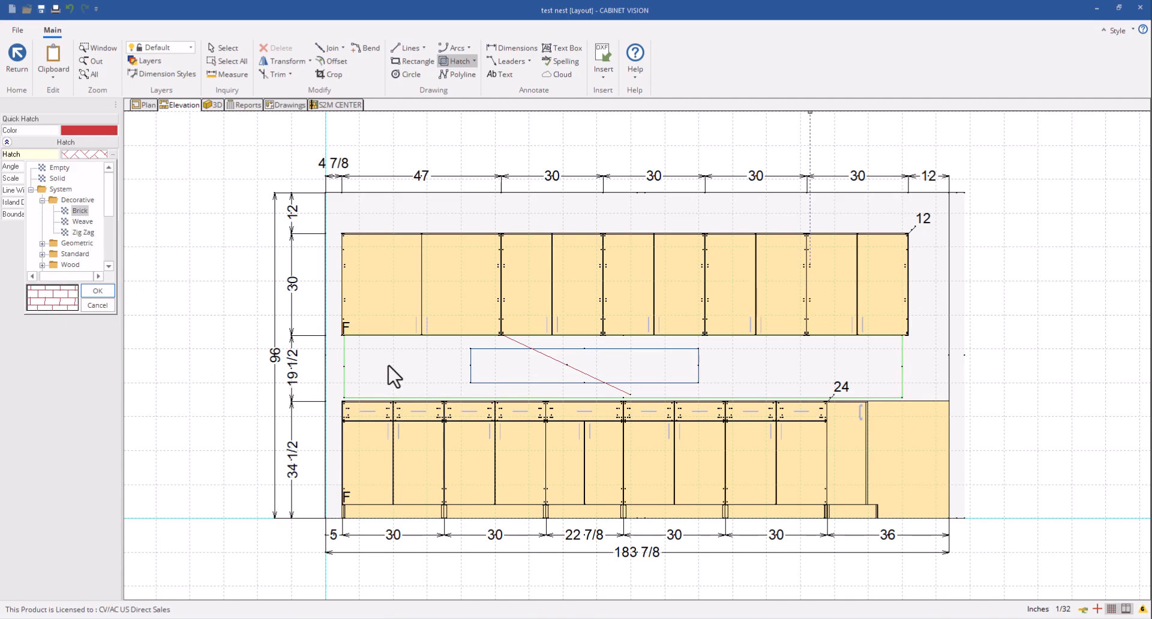
pyautogui.click(411, 366)
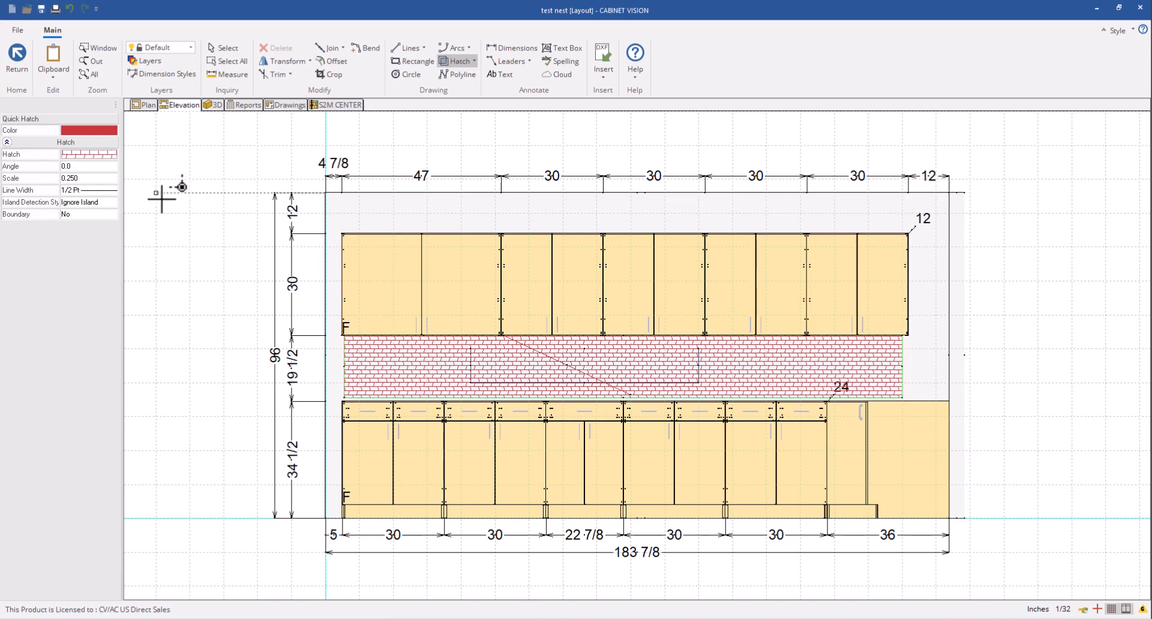
# Step: Try the Brick hatch on the backsplash around its inner rectangle with the island detection style set to Nested
pyautogui.press('Escape')
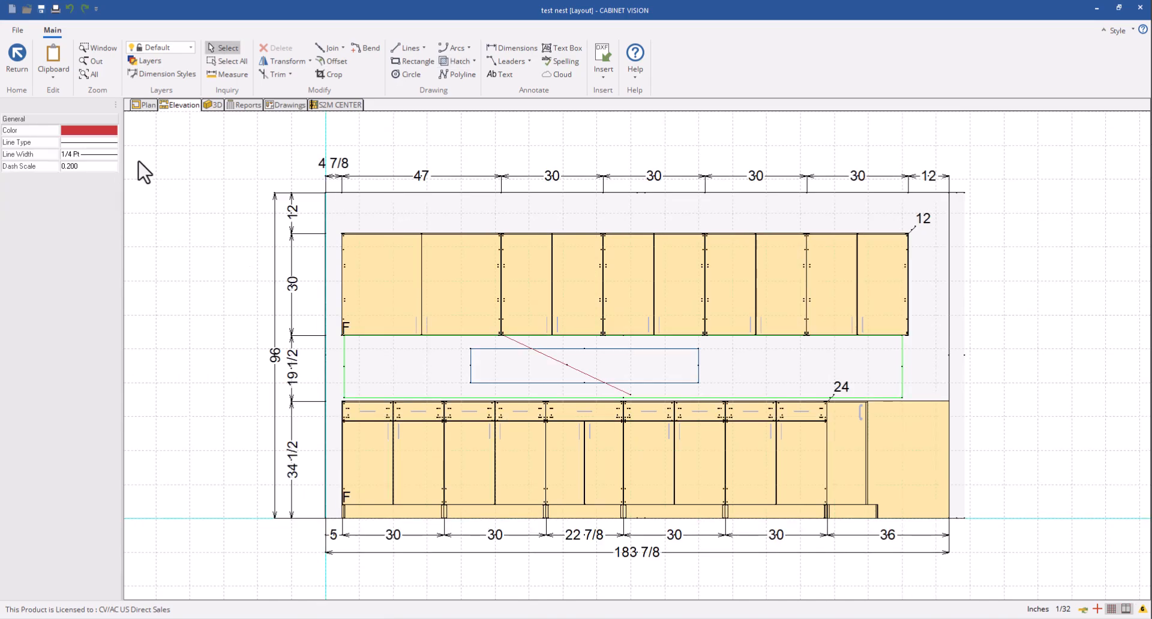
pyautogui.click(451, 63)
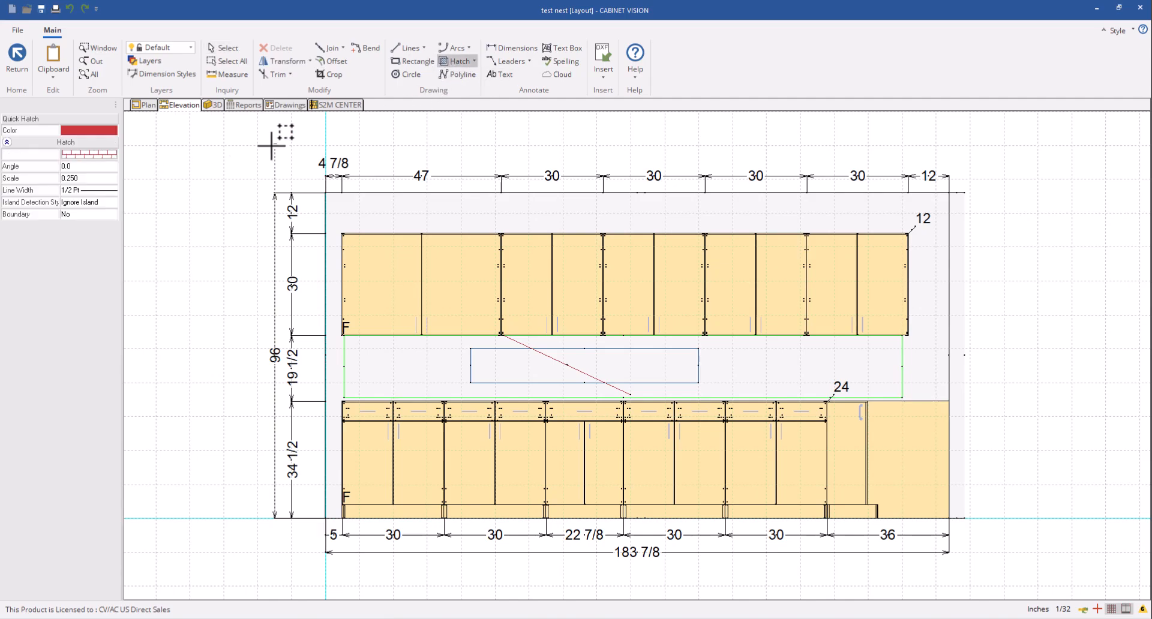
pyautogui.click(111, 205)
pyautogui.click(112, 203)
pyautogui.click(90, 223)
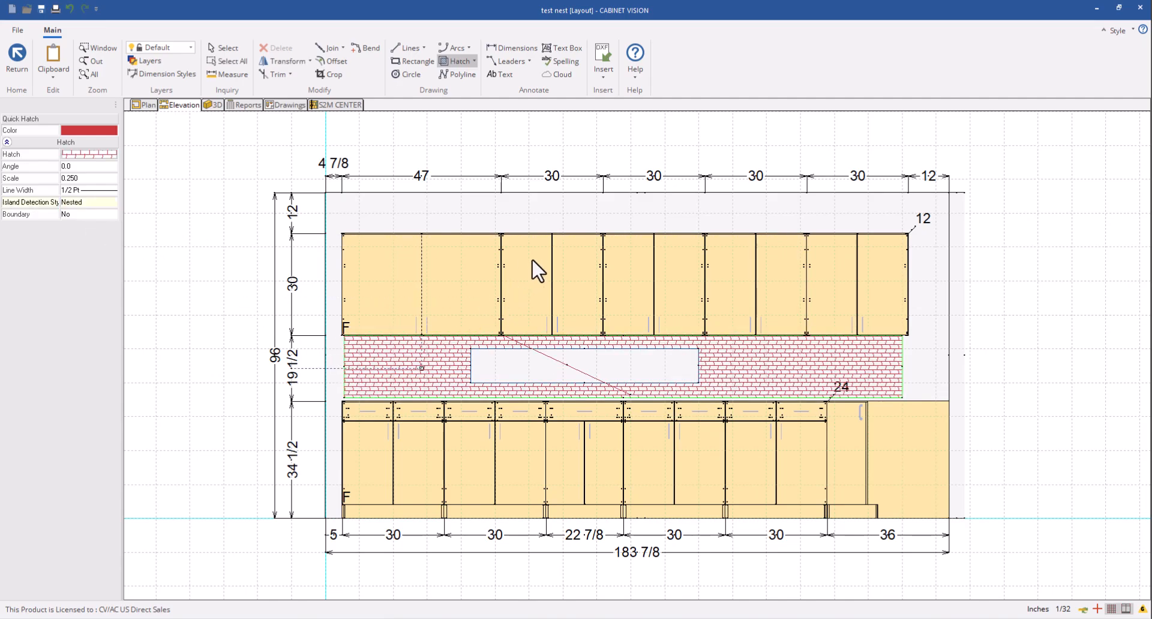
# Step: Draw a rectangle about 48 7/8 inches wide and 2 23/32 inches high inside the backsplash's inner rectangle
pyautogui.click(412, 60)
pyautogui.click(504, 365)
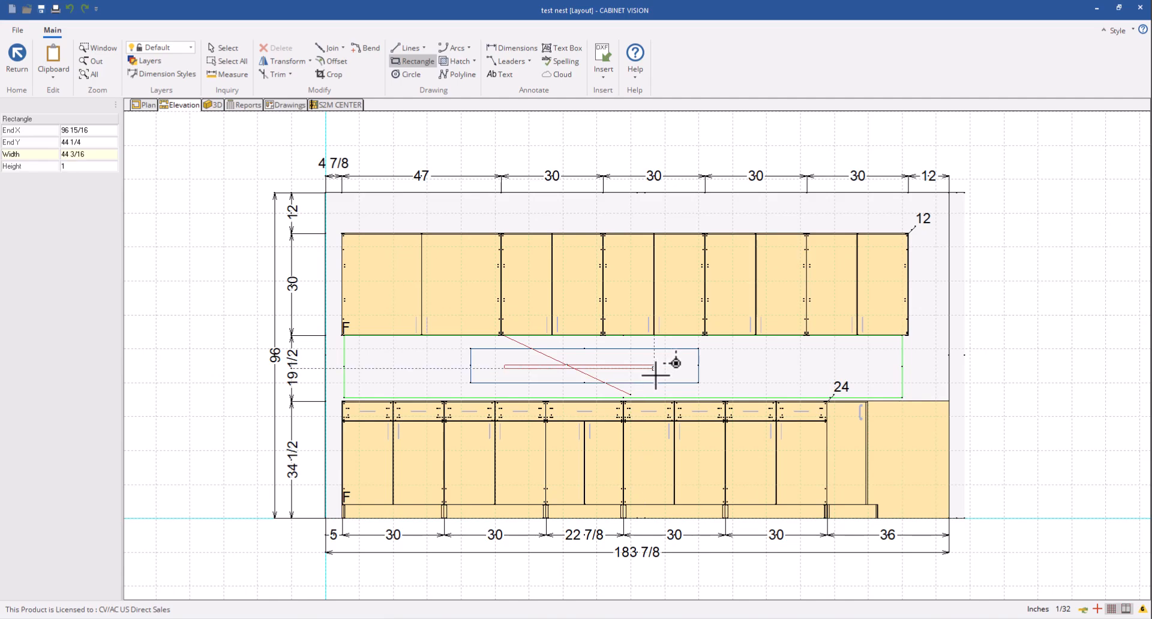
pyautogui.scroll(1, 662, 373)
pyautogui.scroll(2, 663, 373)
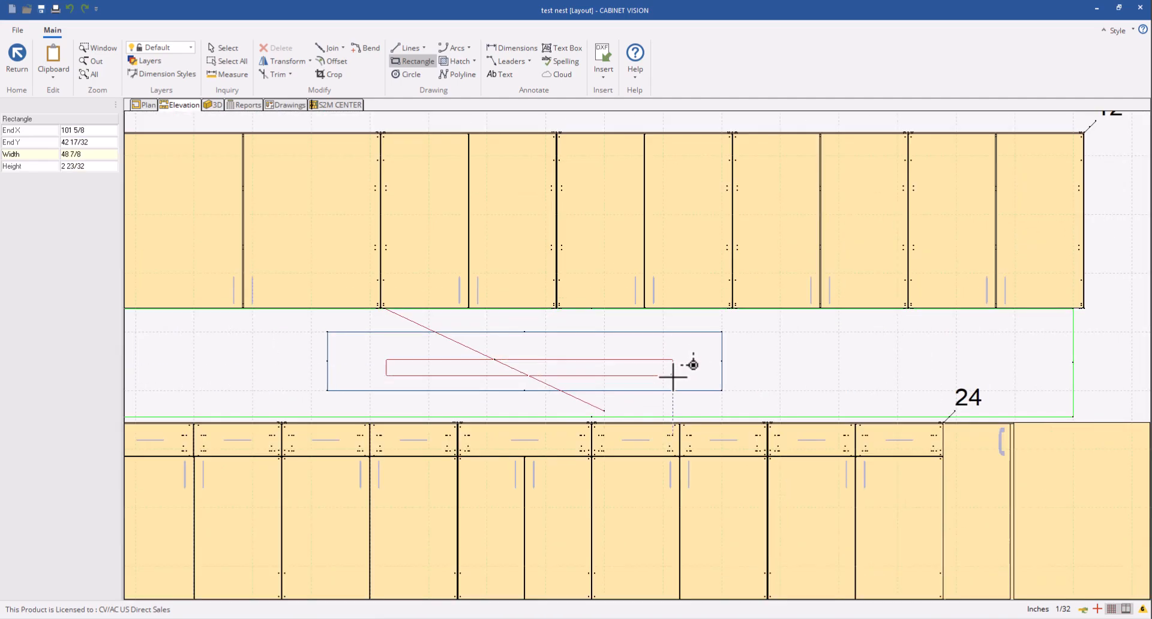
pyautogui.click(673, 376)
pyautogui.scroll(-1, 470, 368)
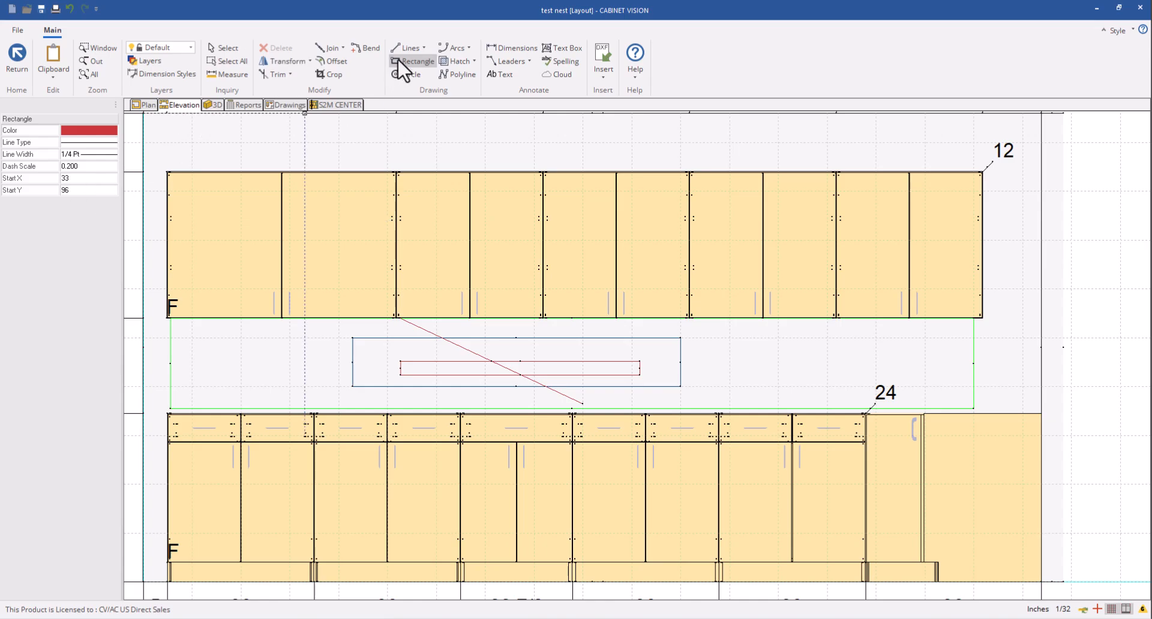
# Step: Try the Nested island detection style on the backsplash's Brick hatch with both inner rectangles as islands, then discard the hatch
pyautogui.click(458, 61)
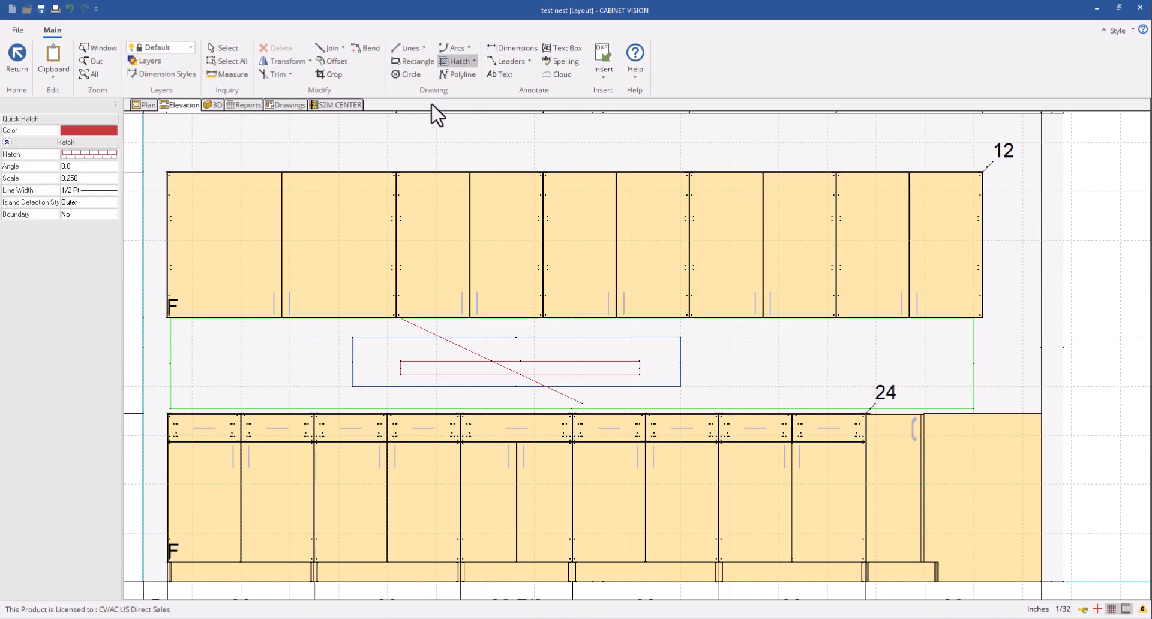
pyautogui.click(113, 202)
pyautogui.click(109, 219)
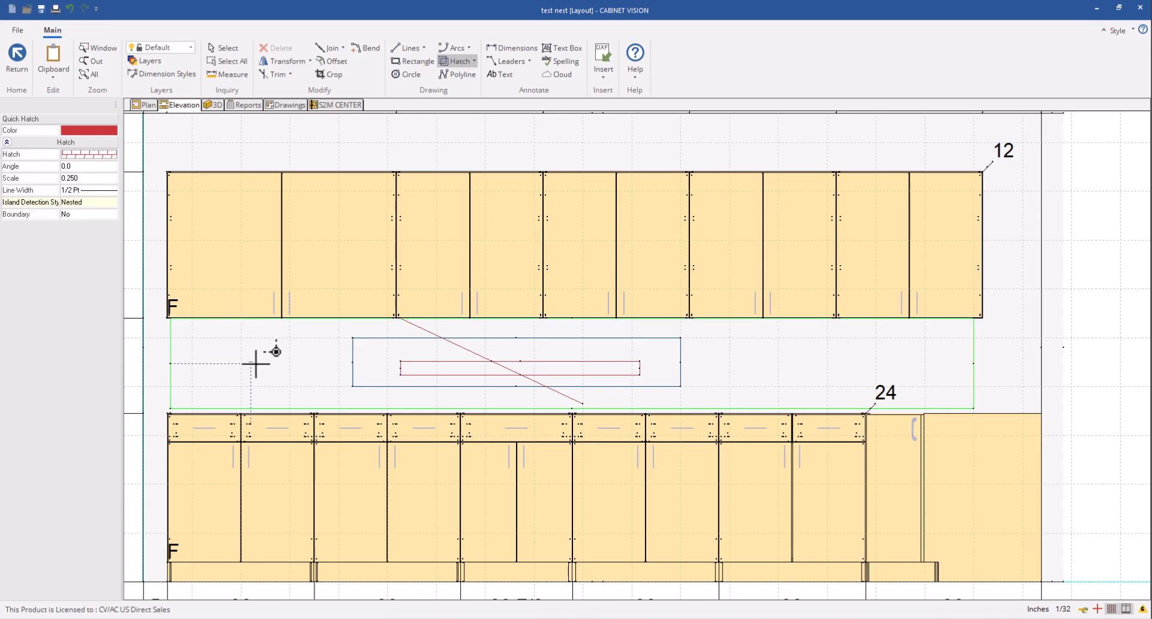
pyautogui.click(295, 375)
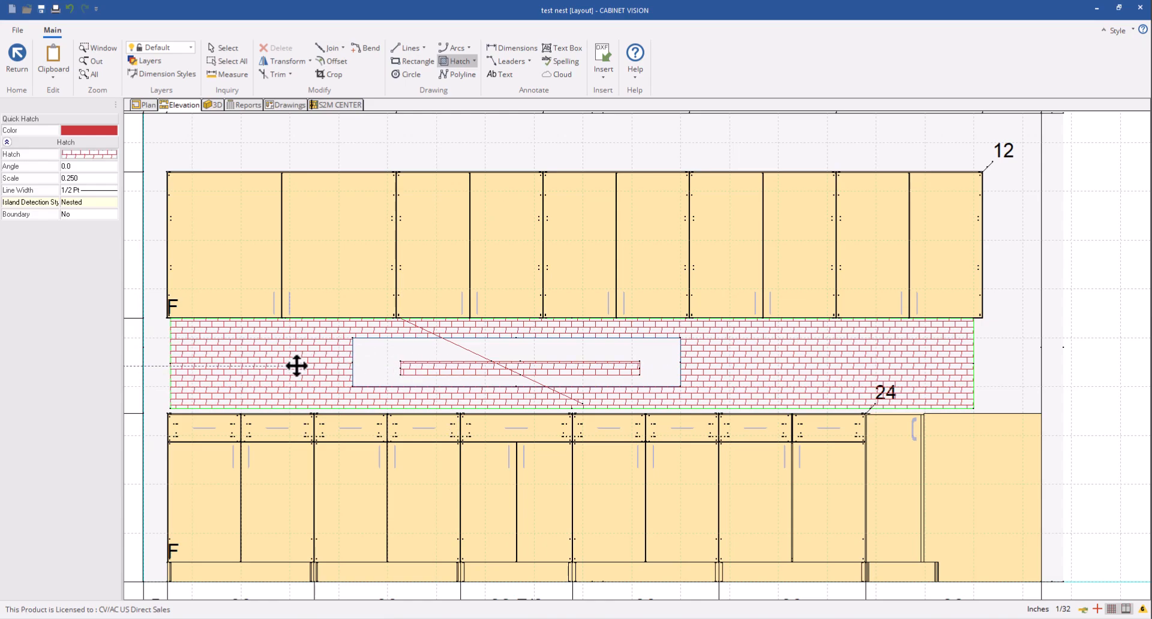
pyautogui.press('Escape')
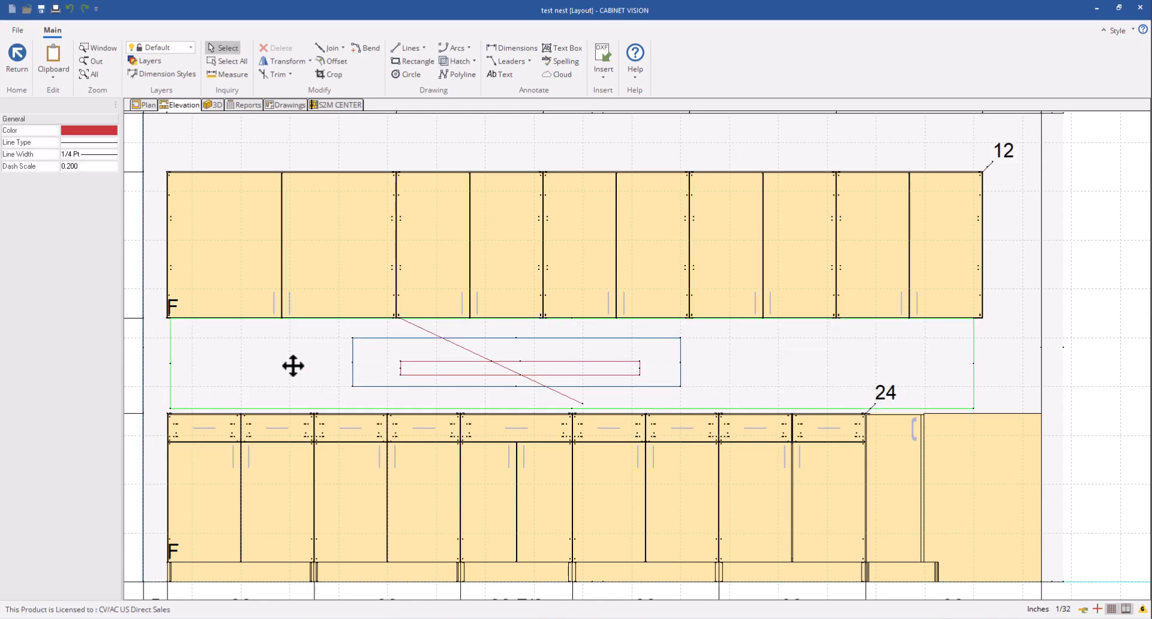
# Step: Try the Brick hatch across the whole backsplash with the island detection style set to Ignore Island, then discard it
pyautogui.click(456, 61)
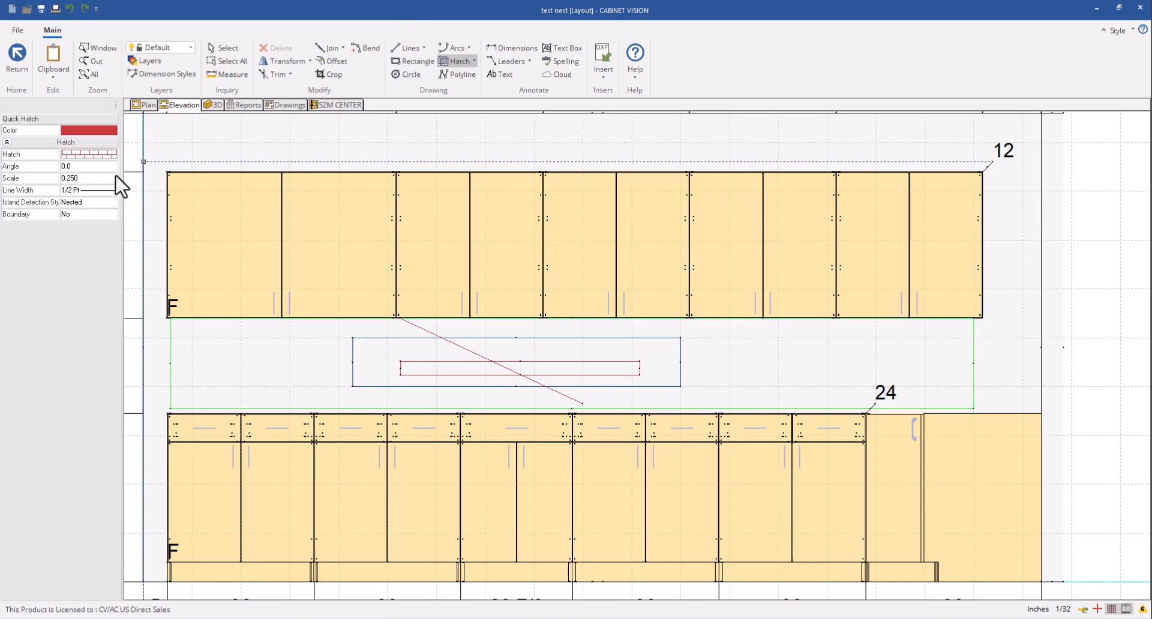
pyautogui.click(111, 203)
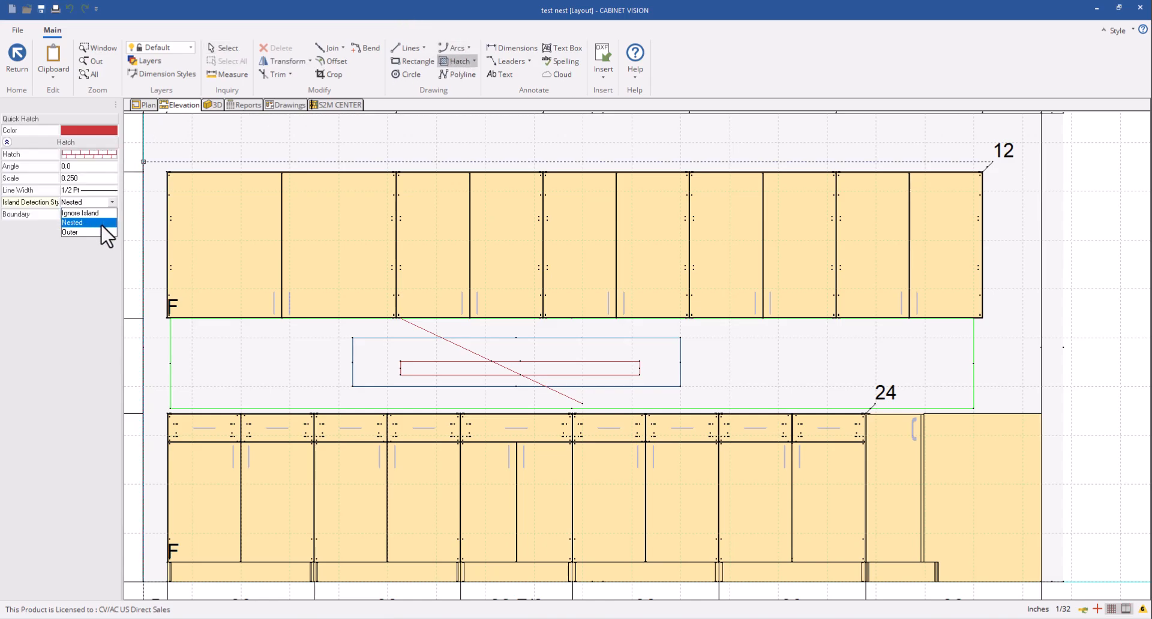
pyautogui.click(95, 213)
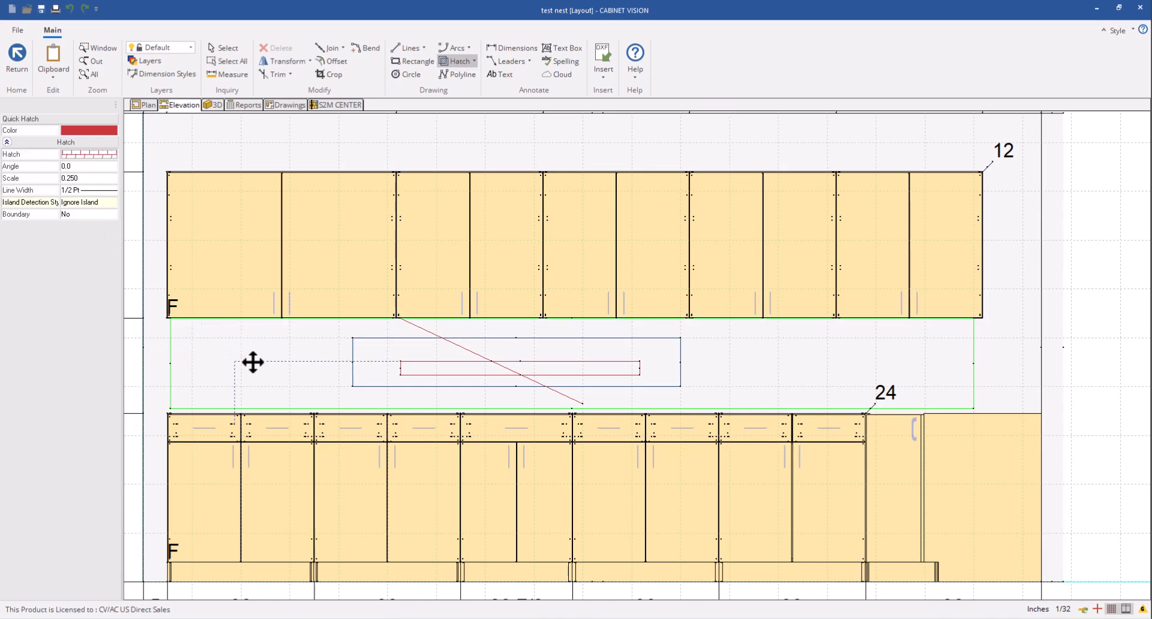
pyautogui.click(282, 372)
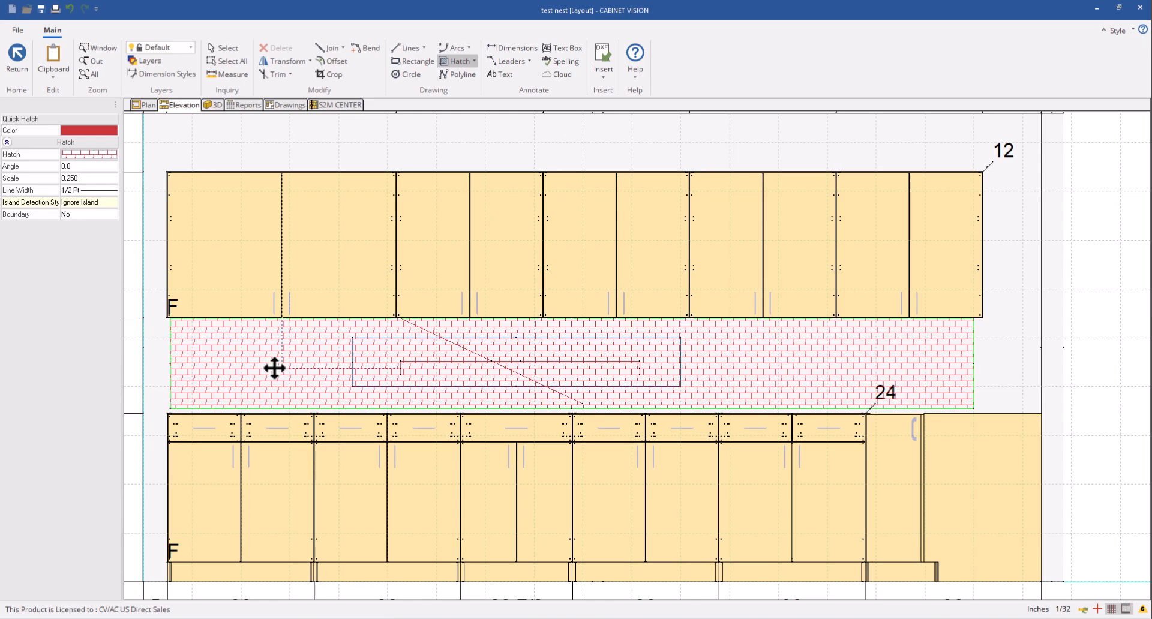
pyautogui.press('Escape')
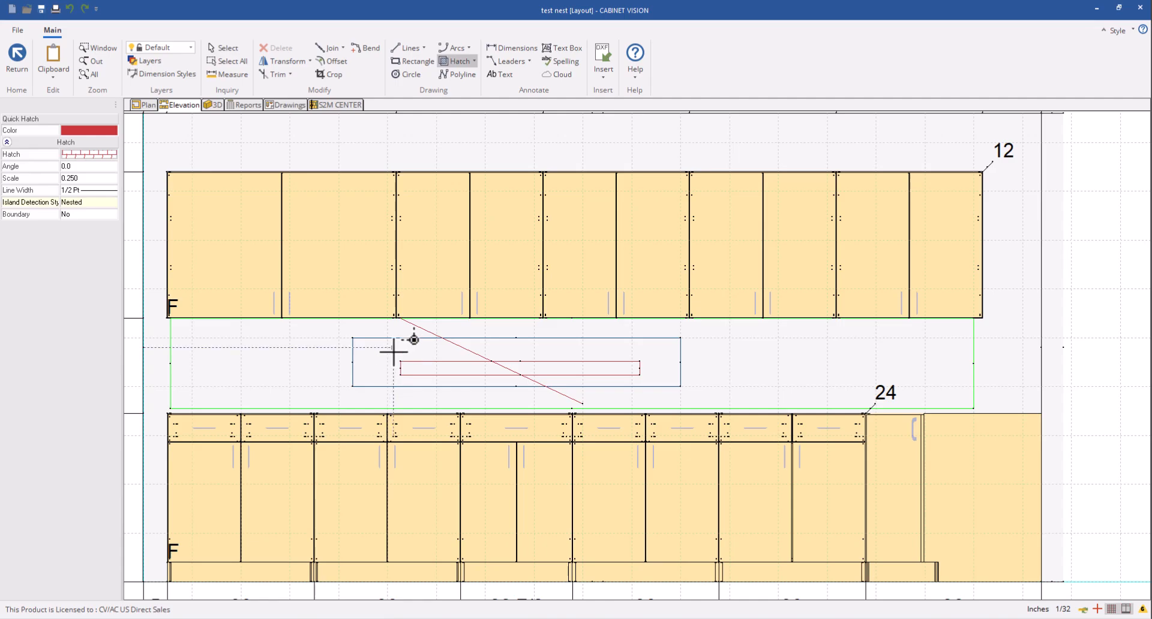
# Step: Apply the Nested Brick hatch inside the larger inner rectangle, on both sides of the diagonal line
pyautogui.click(394, 352)
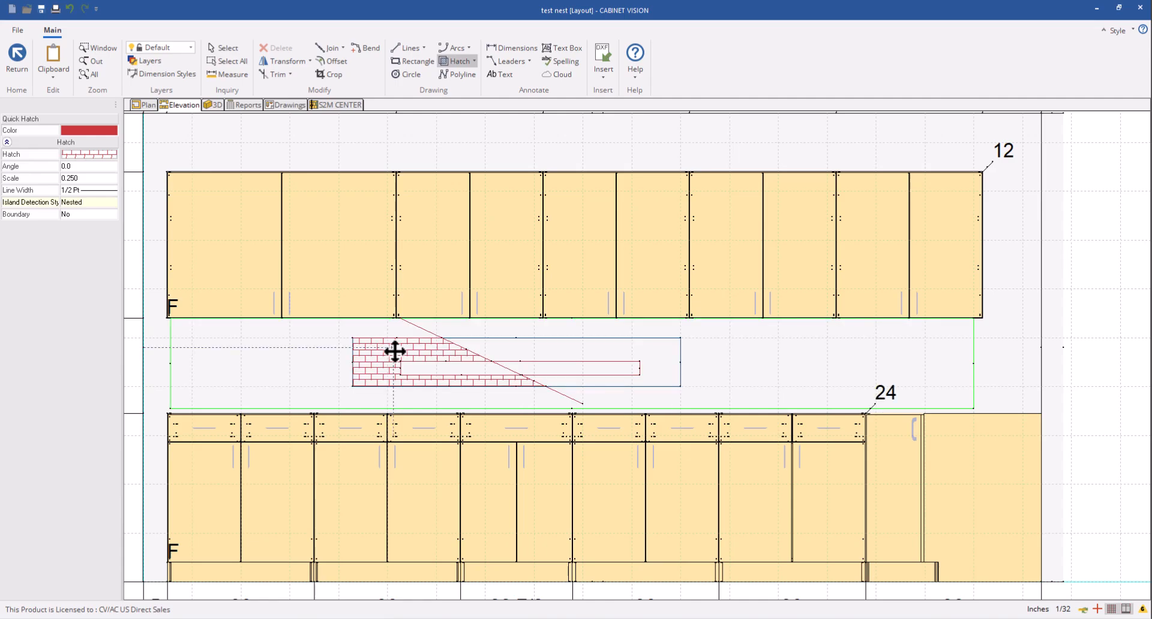
pyautogui.click(602, 368)
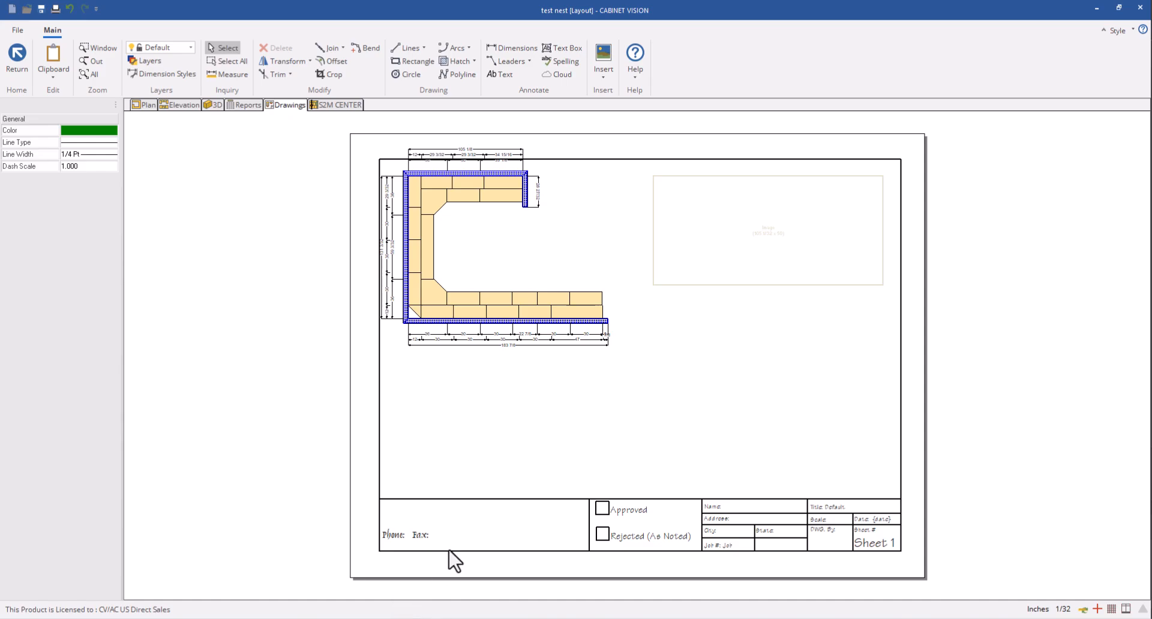
# Step: Switch to the web browser and capture a screen snip of the Wilsonart wood grain laminate sheet
pyautogui.hotkey('alt', 'Tab')
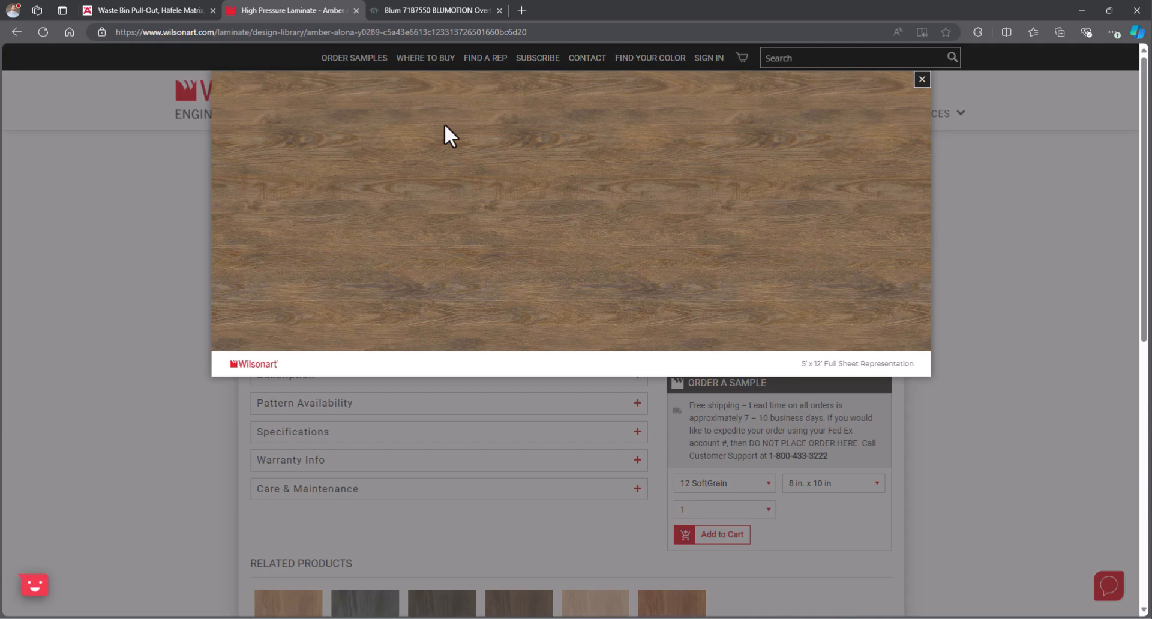
pyautogui.press('shift+super+s')
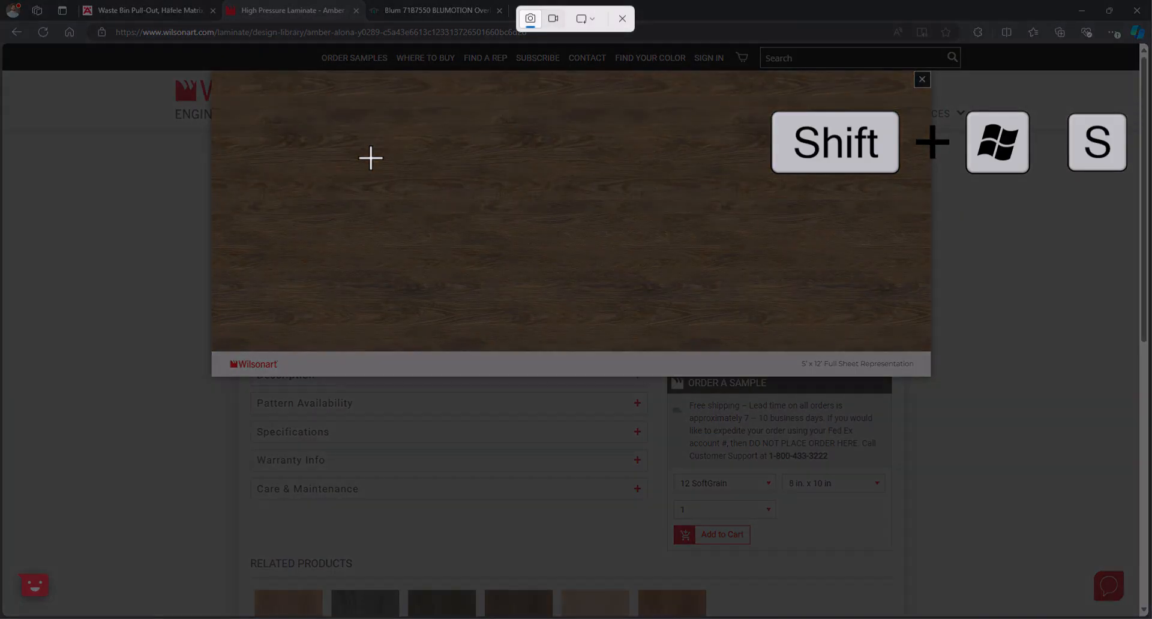
pyautogui.moveTo(370, 158); pyautogui.dragTo(816, 327)
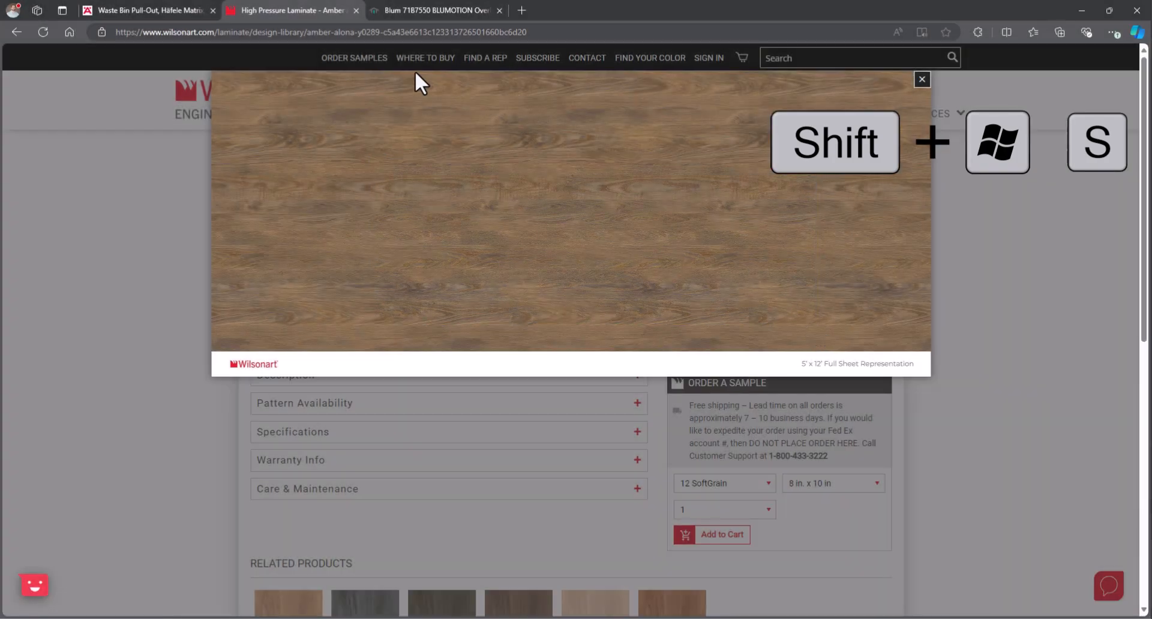
# Step: Capture a screen snip of the Blum 71B7550 hinge picture on its product page
pyautogui.click(403, 10)
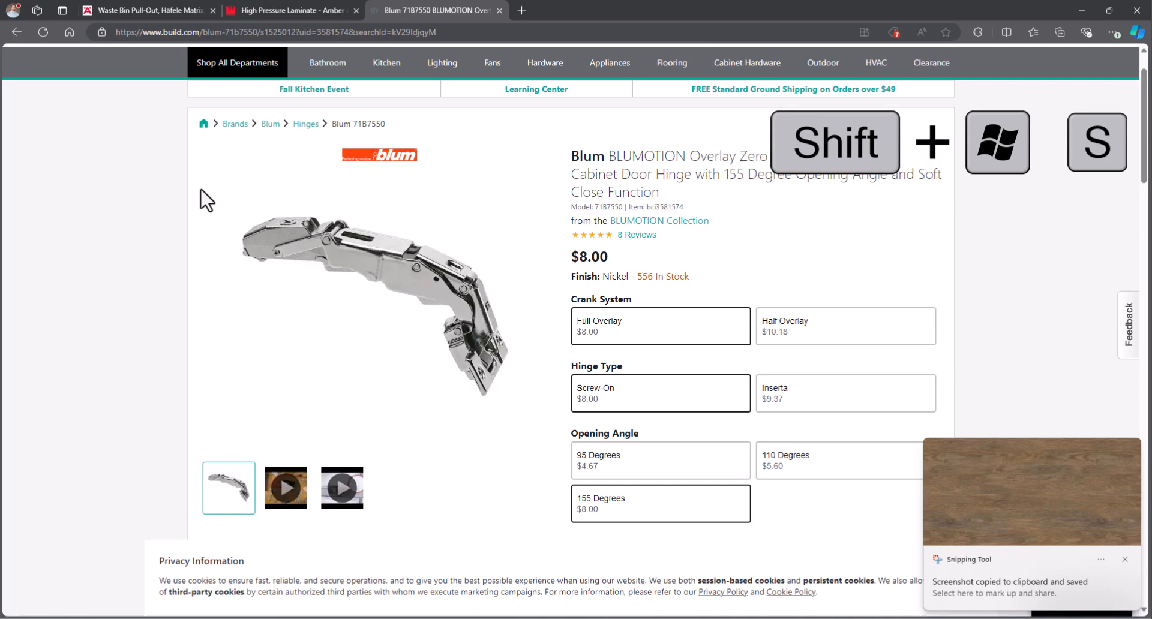
pyautogui.press('shift+super+s')
pyautogui.moveTo(236, 180); pyautogui.dragTo(528, 420)
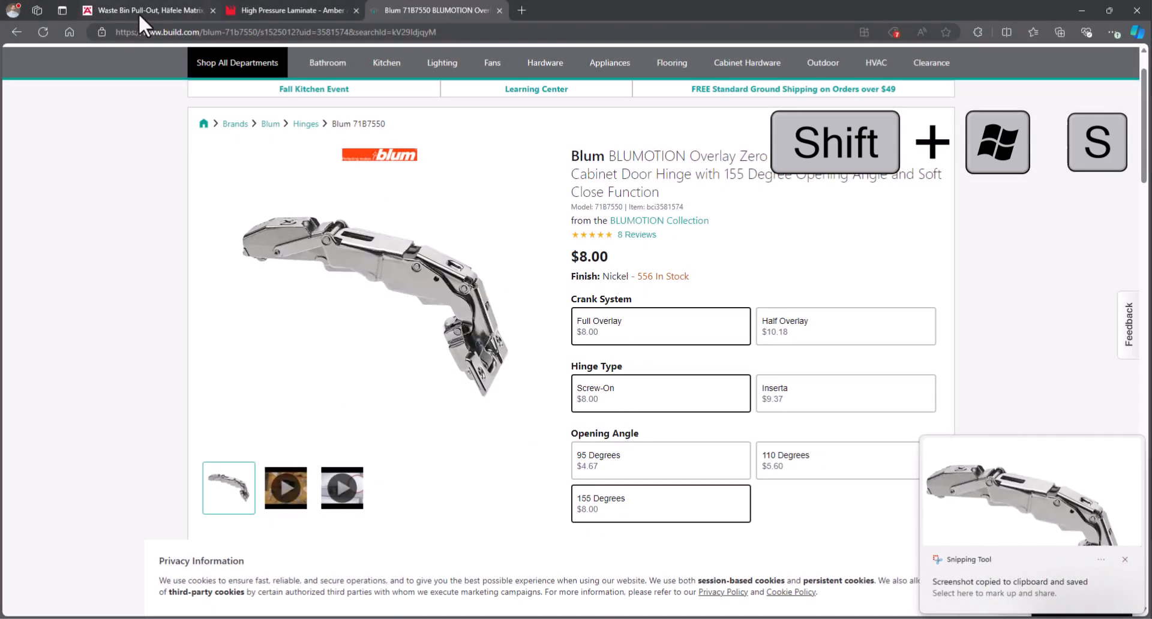
# Step: Capture a screen snip of the double waste bin picture on the Häfele Matrix product page
pyautogui.click(147, 13)
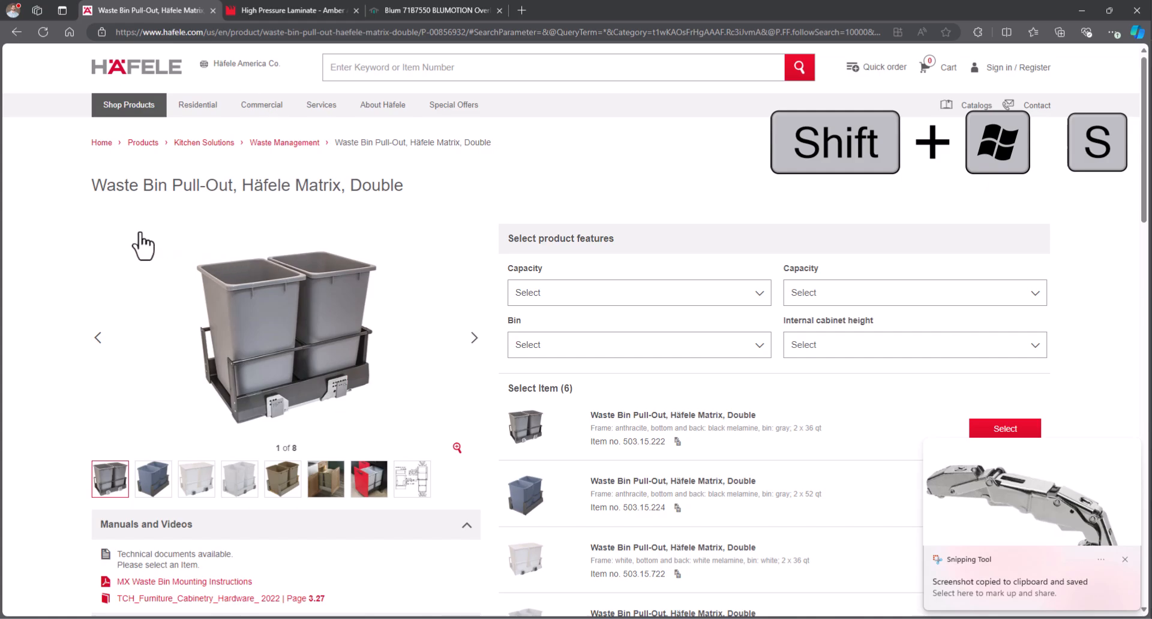
pyautogui.press('super+v')
pyautogui.press('shift+super+s')
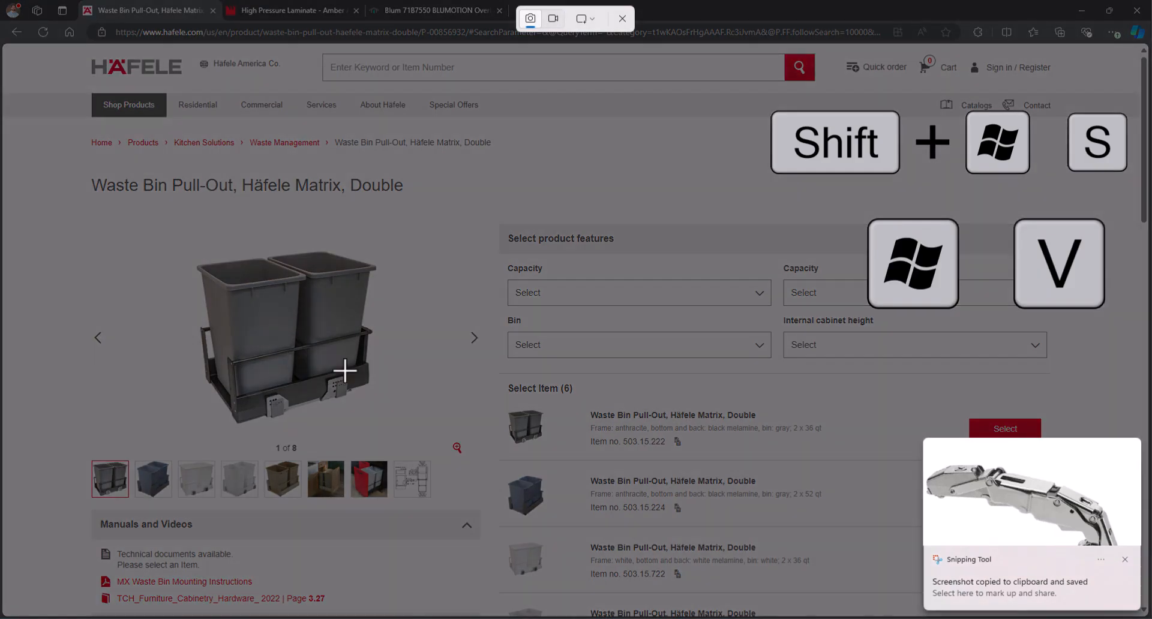
pyautogui.moveTo(161, 224); pyautogui.dragTo(423, 441)
# Step: Show the Häfele waste bin's dimension diagram and capture a screen snip of it
pyautogui.click(413, 478)
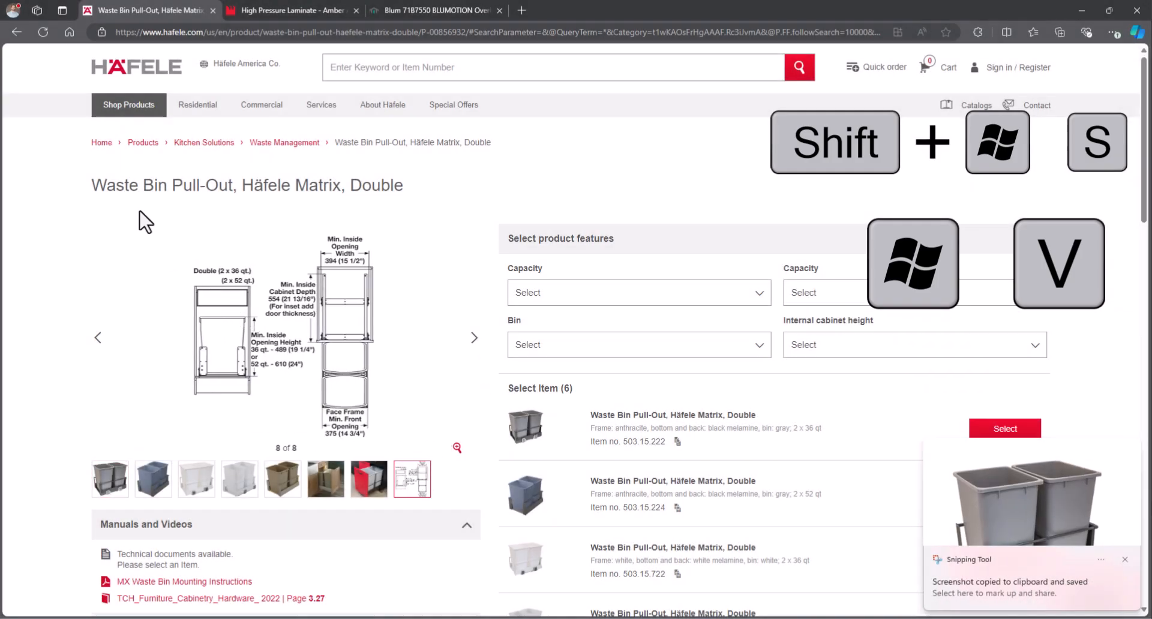
pyautogui.press('shift+super+s')
pyautogui.moveTo(149, 213)
pyautogui.mouseDown()
pyautogui.moveTo(301, 366)
pyautogui.moveTo(411, 455)
pyautogui.mouseUp()
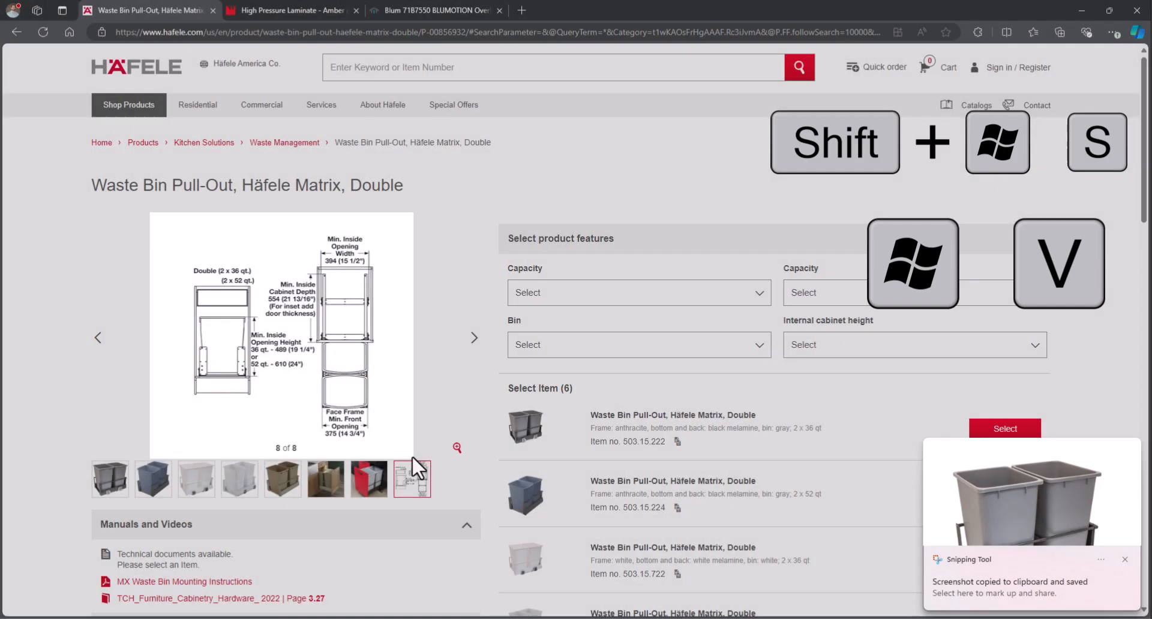
# Step: Switch to CABINET VISION and paste the waste bin dimension diagram onto Sheet 1, scaled to about 2 11/16 by 2 1/2 inches
pyautogui.click(840, 618)
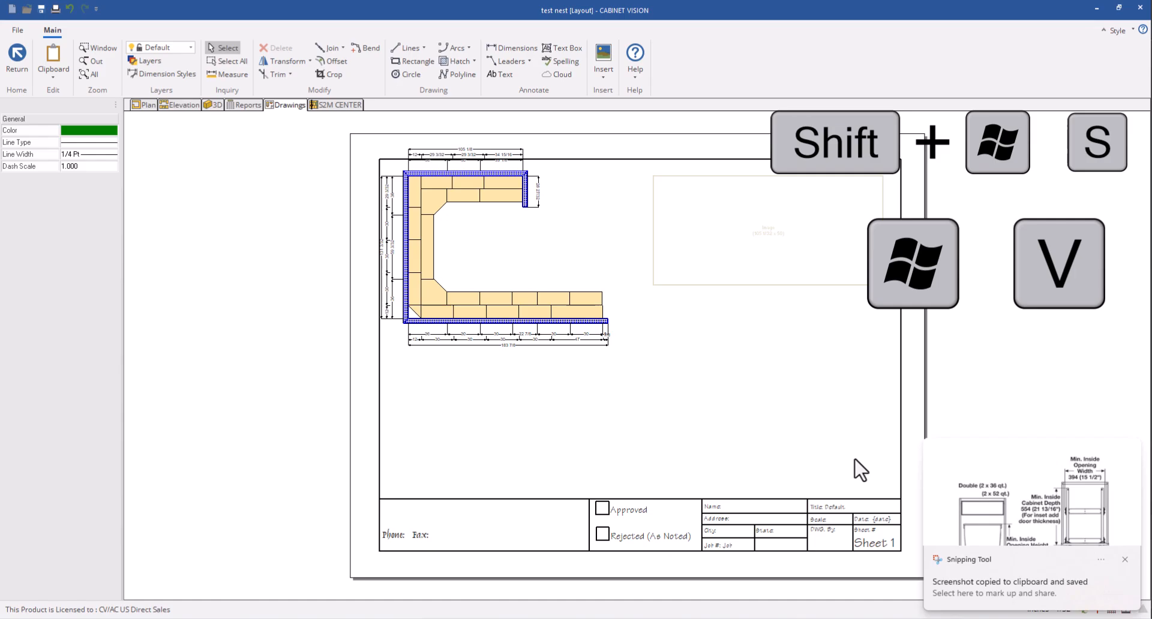
pyautogui.press('super+v')
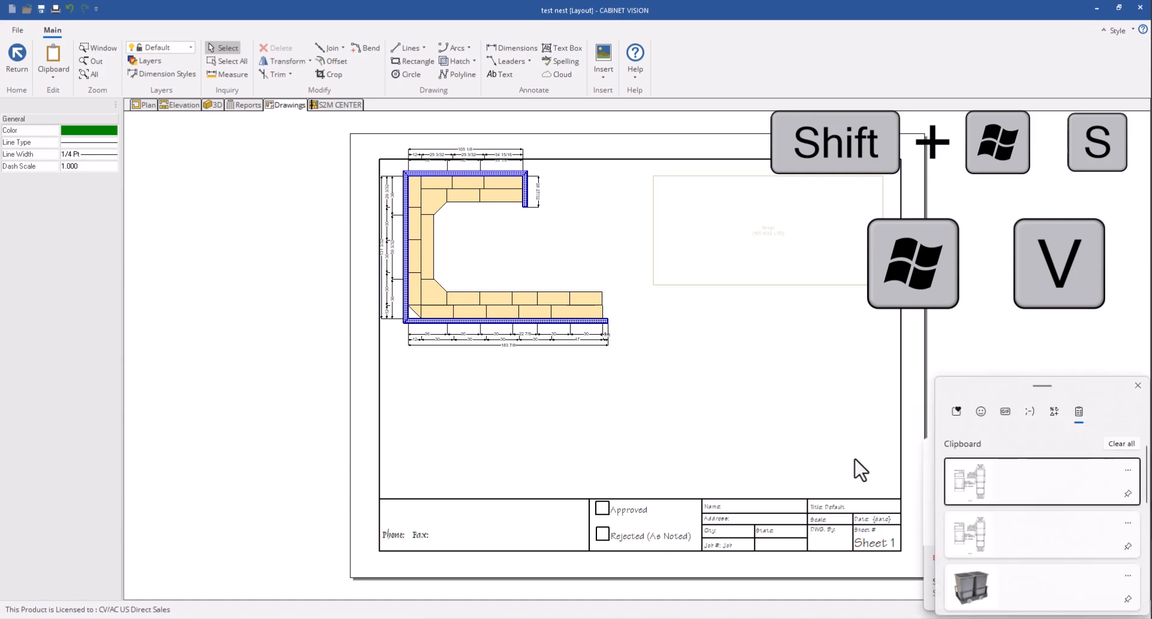
pyautogui.click(998, 480)
pyautogui.click(764, 385)
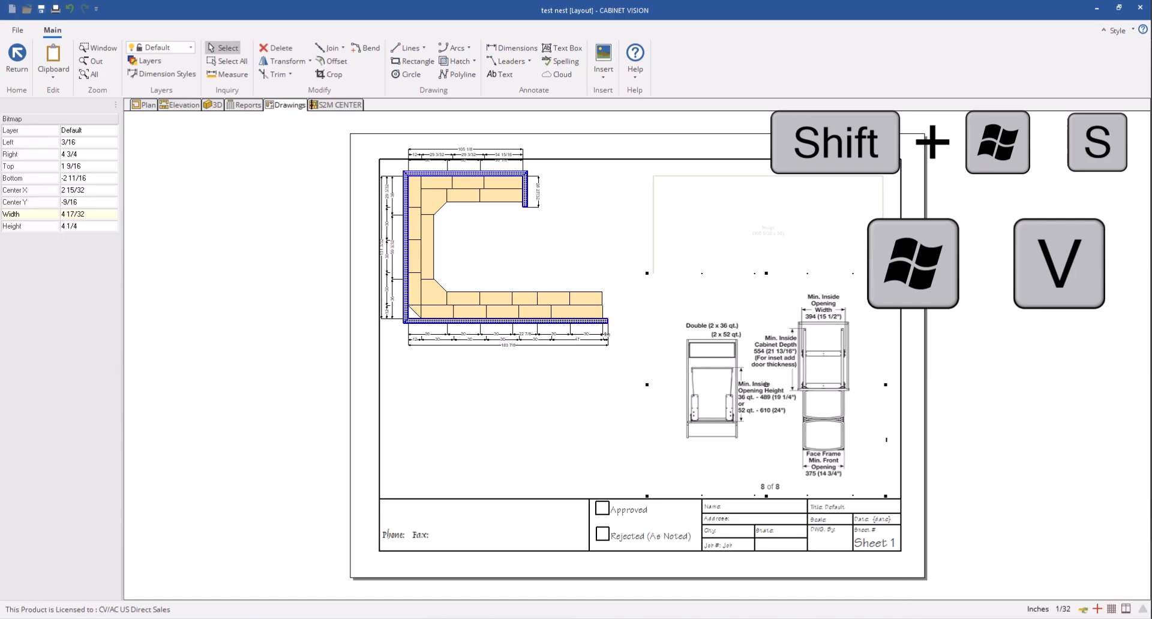
pyautogui.moveTo(885, 385); pyautogui.dragTo(792, 384)
# Step: Paste the waste bin picture from the clipboard history below the floor plan and scale it to about 2 5/16 by 1 29/32 inches
pyautogui.press('super+v')
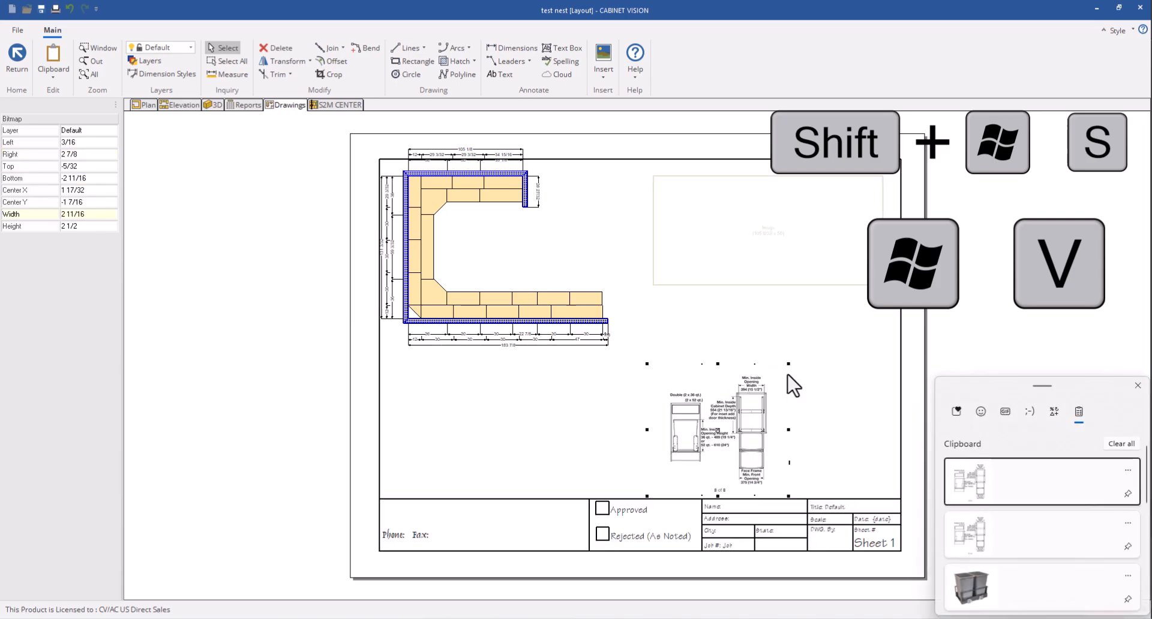
pyautogui.scroll(-3, 960, 540)
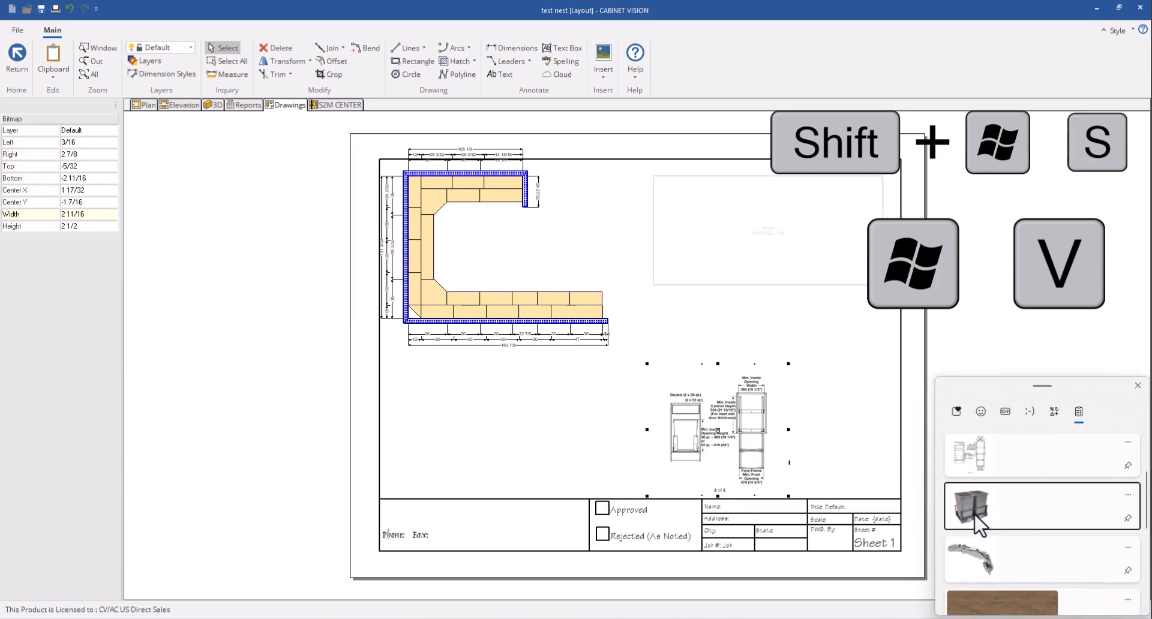
pyautogui.click(977, 523)
pyautogui.click(511, 419)
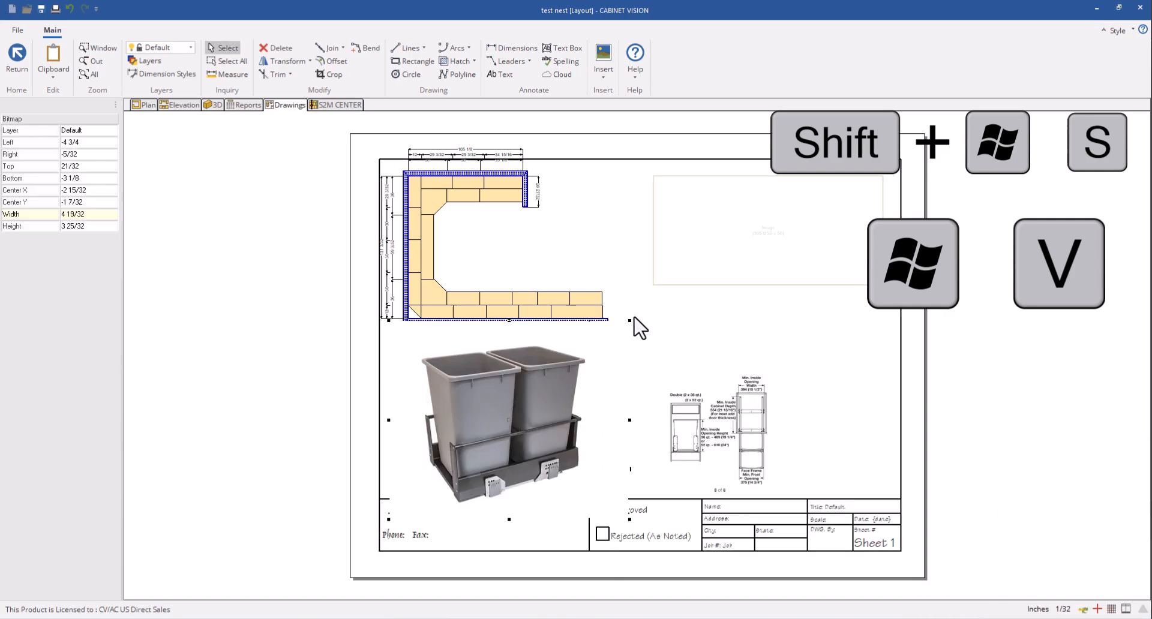
pyautogui.moveTo(629, 320); pyautogui.dragTo(510, 419)
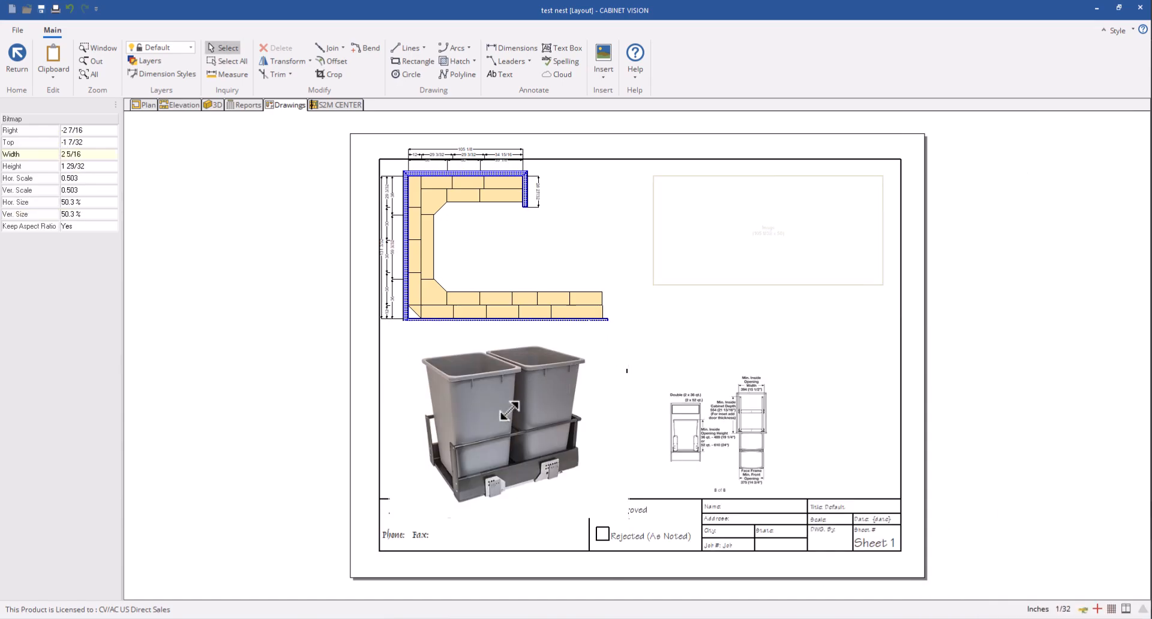
pyautogui.press('Escape')
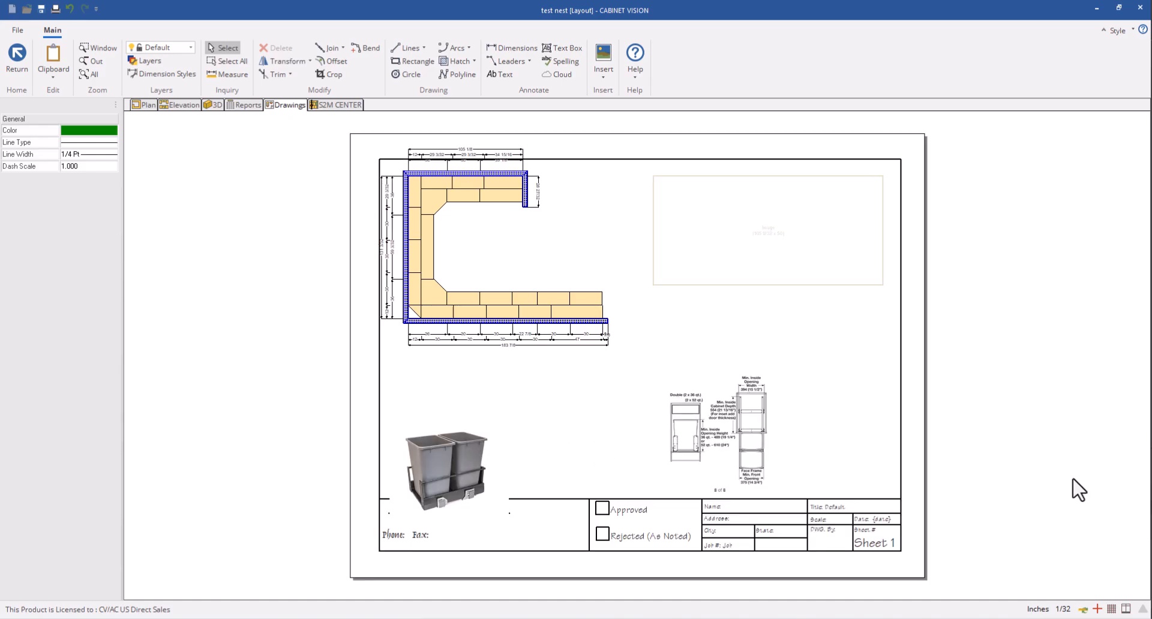
# Step: Paste the hinge picture from the clipboard history, scale it to about 2 11/32 by 1 15/16 inches, and move it below the empty view frame
pyautogui.press('super+v')
pyautogui.scroll(-3, 1036, 528)
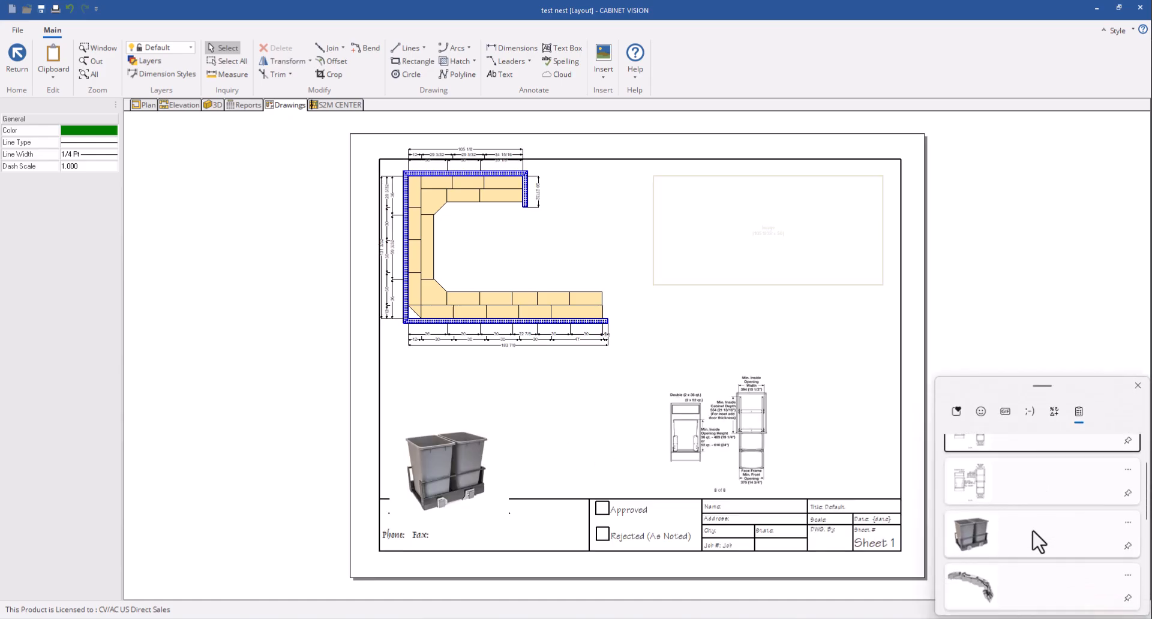
pyautogui.click(1008, 542)
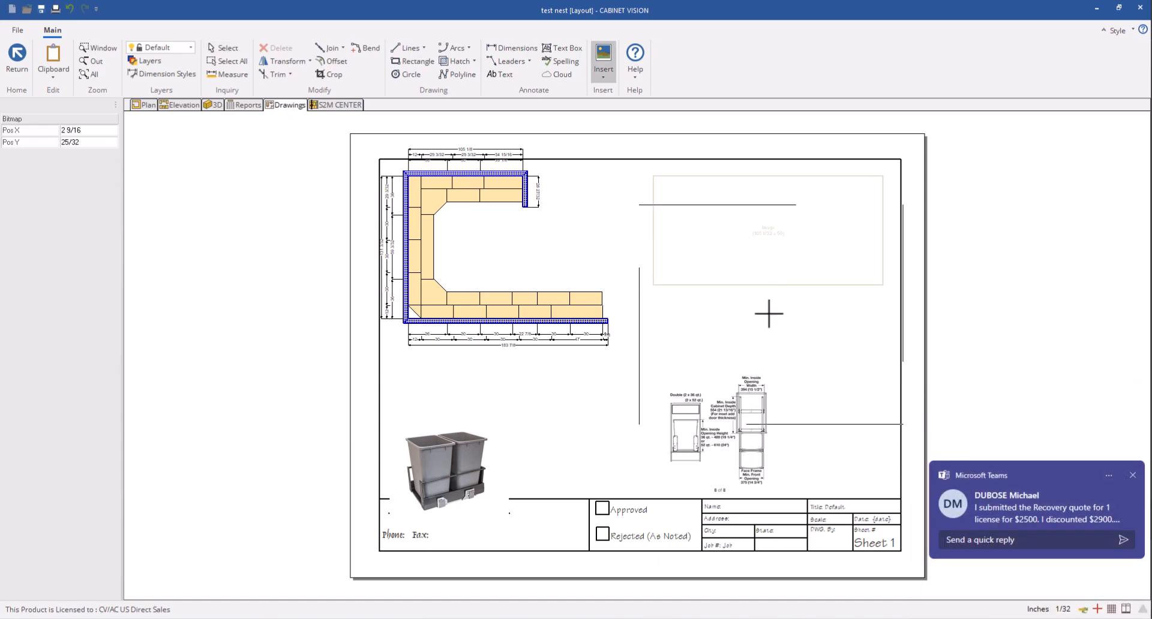
pyautogui.click(744, 306)
pyautogui.moveTo(875, 198); pyautogui.dragTo(727, 302)
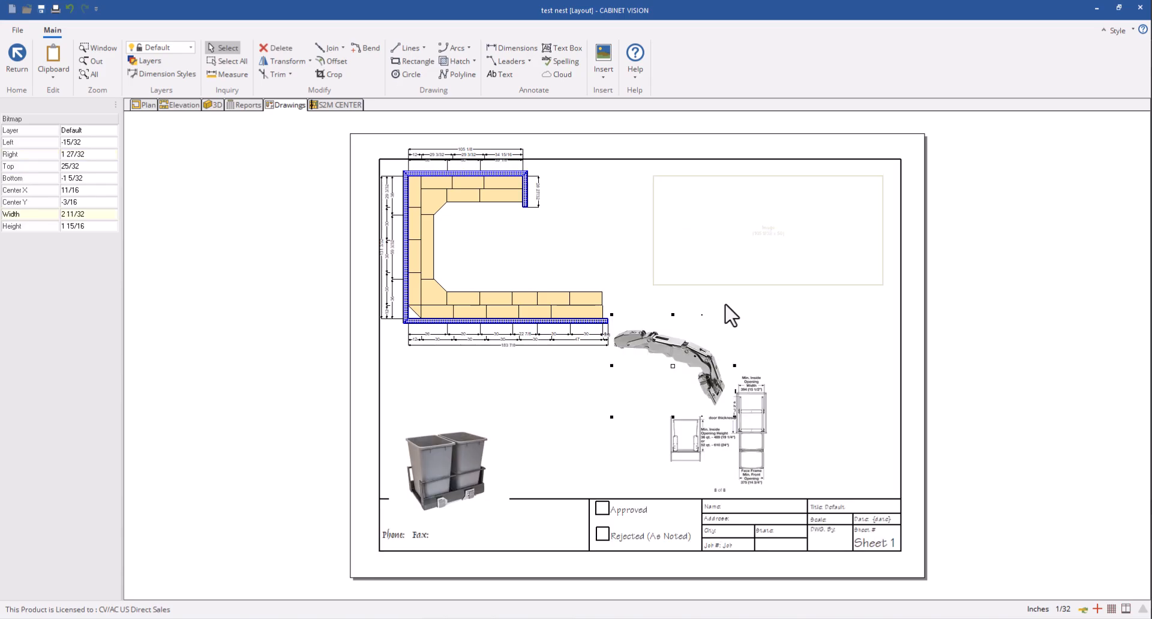
pyautogui.moveTo(672, 363); pyautogui.dragTo(838, 339)
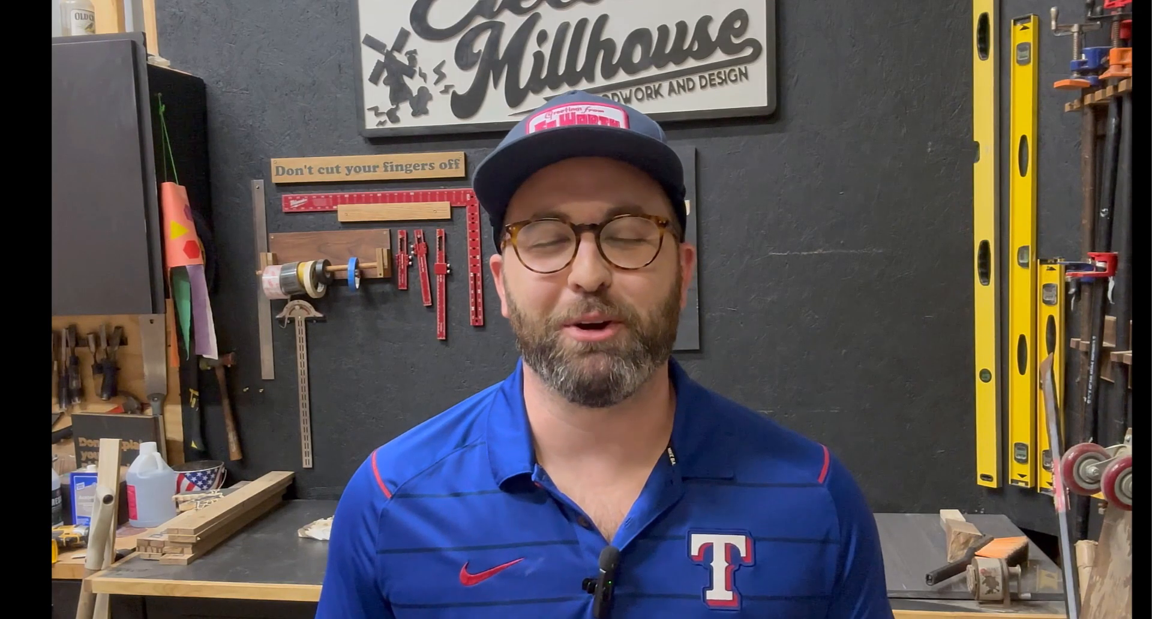